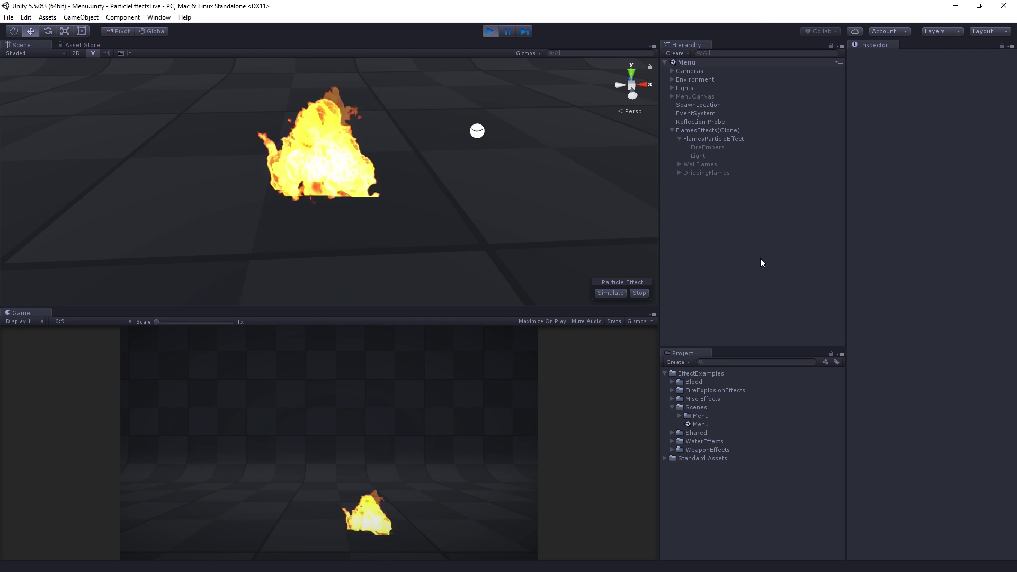
Add a new Particle System at the root of the scene and deactivate the FlamesParticleEffect object.
right_click(698, 221)
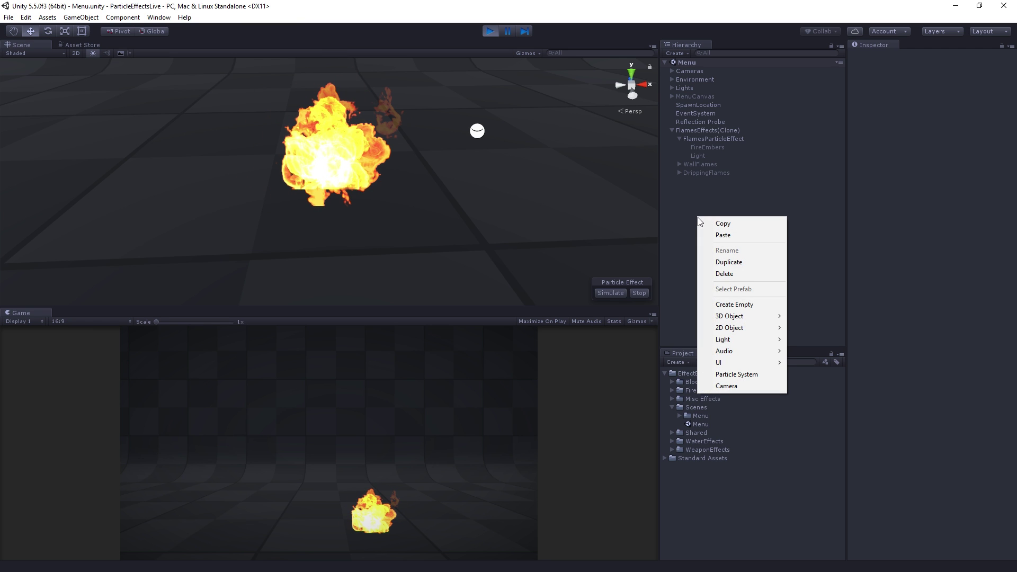
left_click(767, 375)
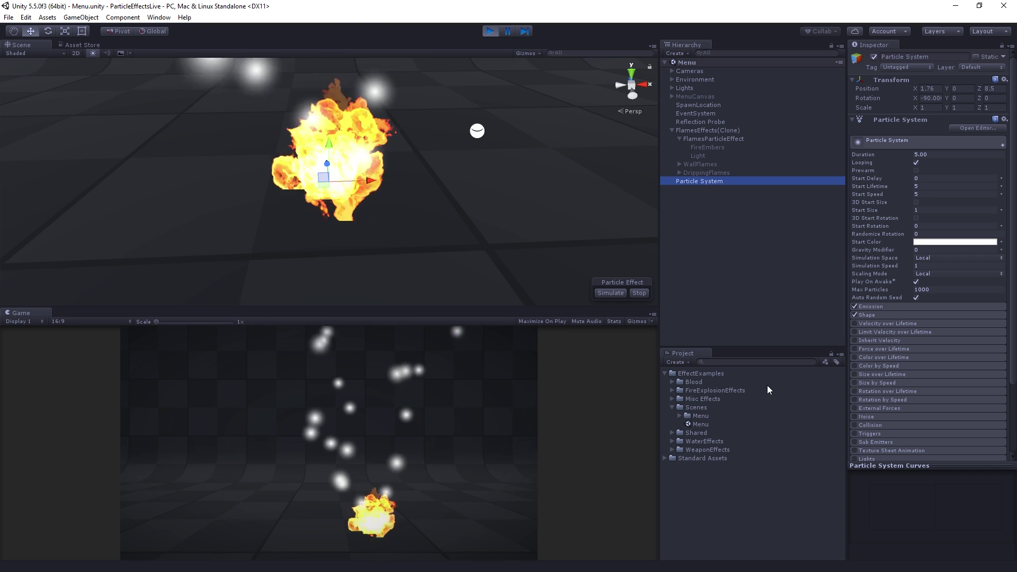
left_click(723, 130)
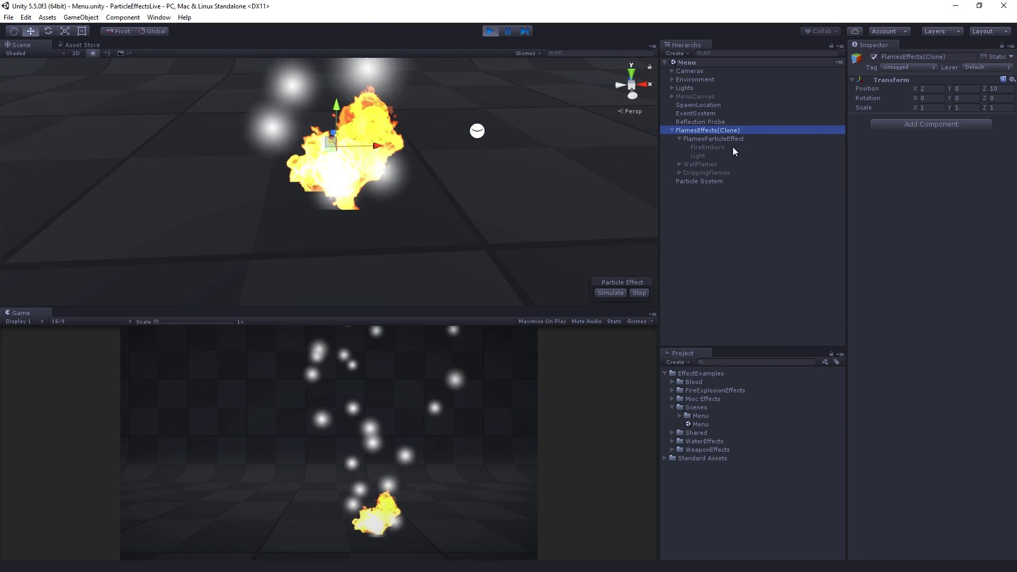
left_click(735, 139)
left_click(873, 57)
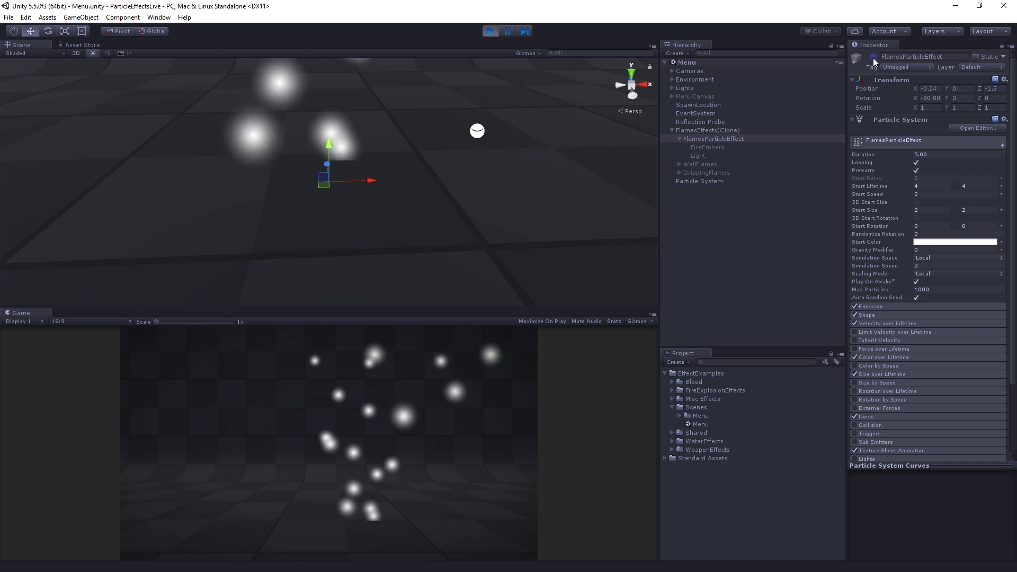
Create an empty GameObject under the new Particle System and give it a Particle System component.
left_click(729, 181)
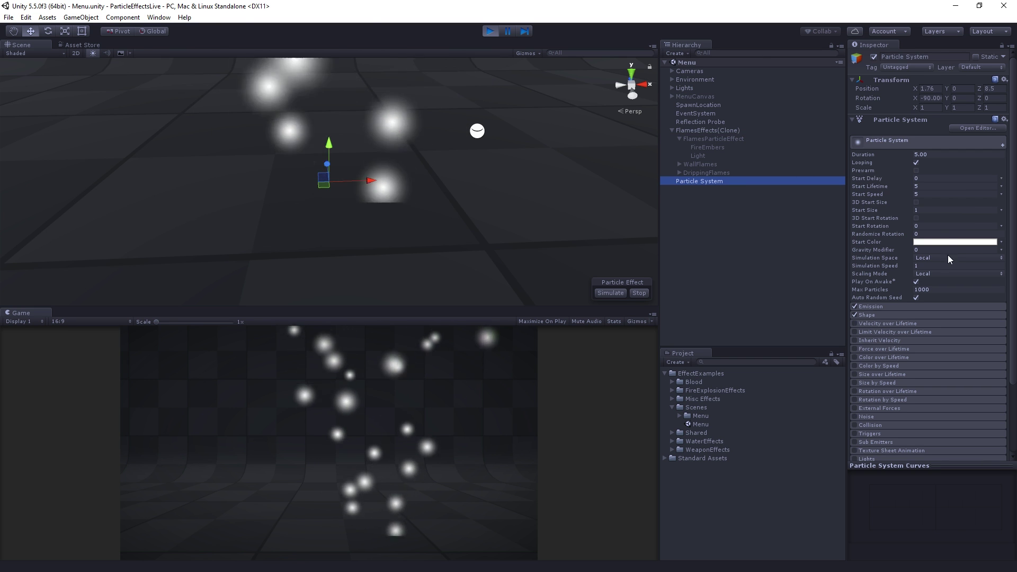
scroll(948, 255, "down", 3)
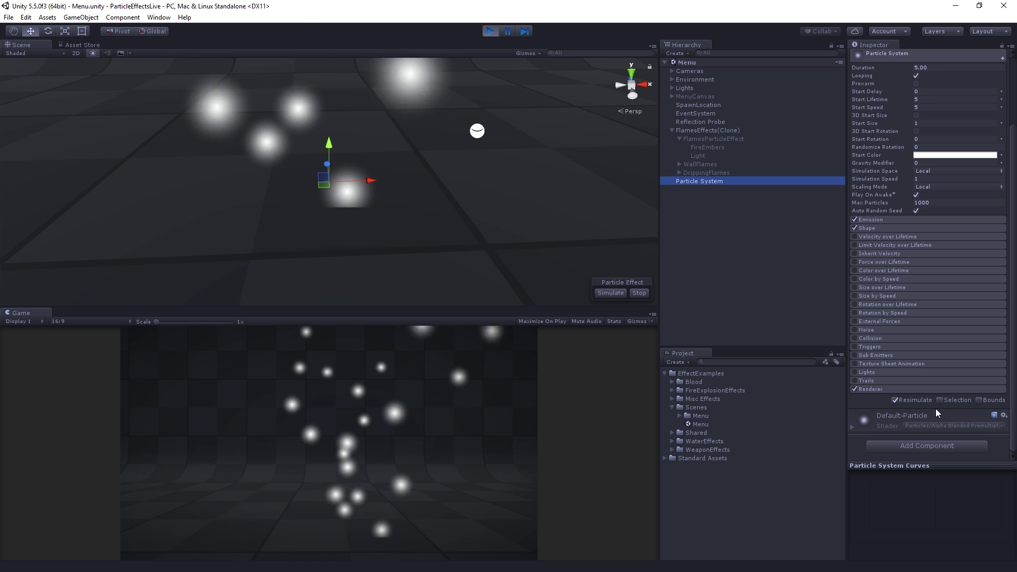
right_click(723, 219)
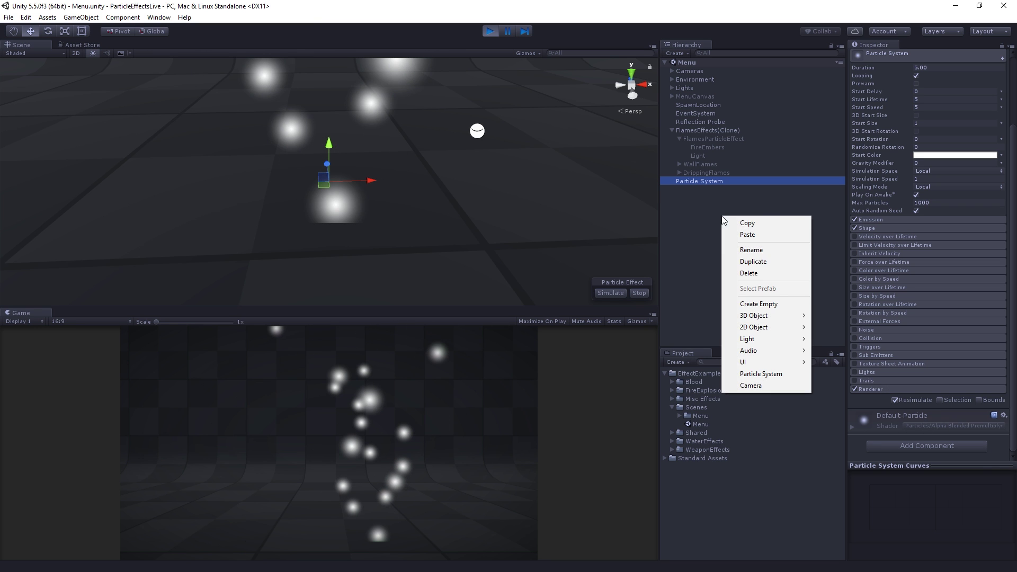
left_click(784, 304)
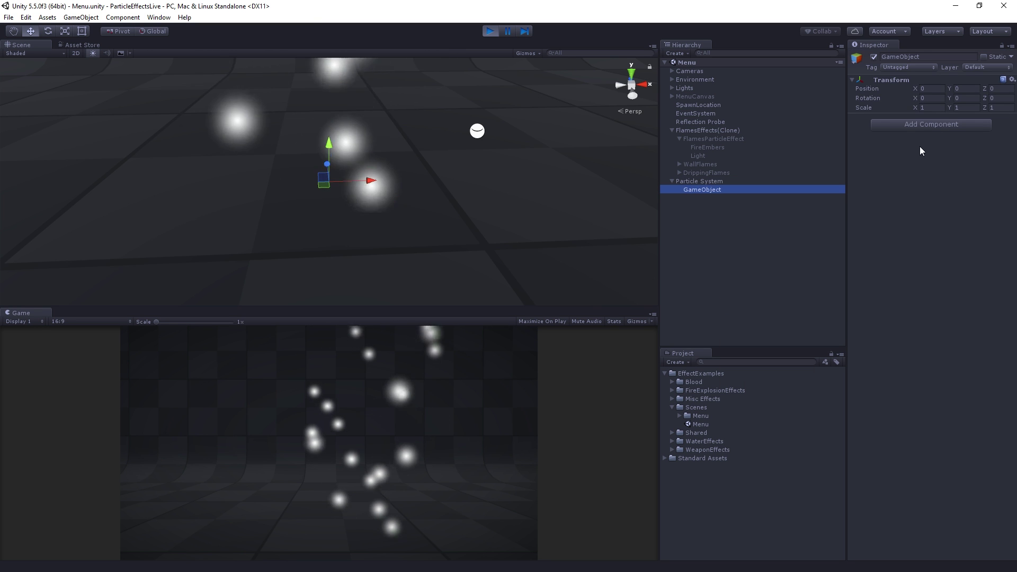
left_click(925, 125)
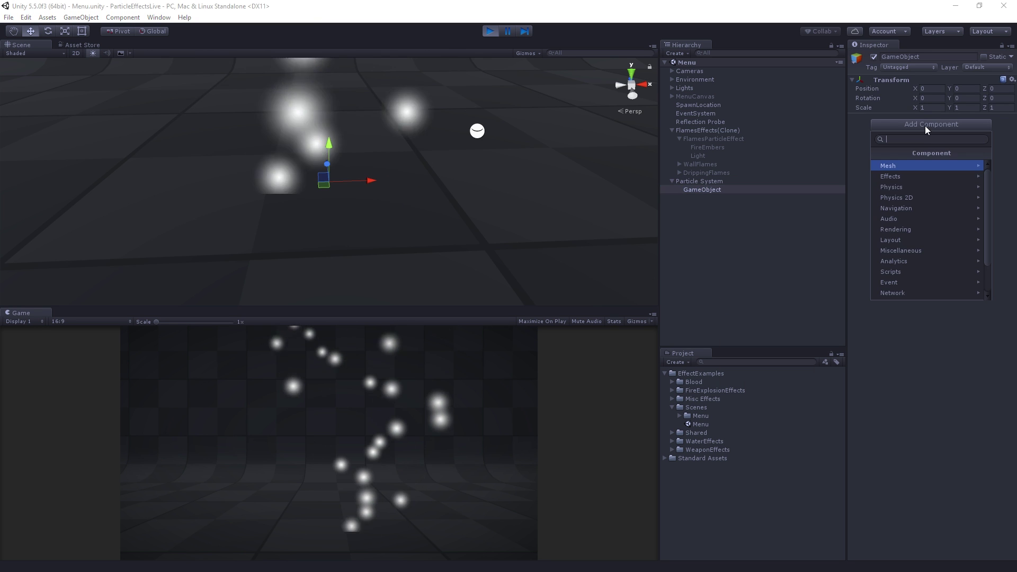
left_click(904, 177)
left_click(915, 165)
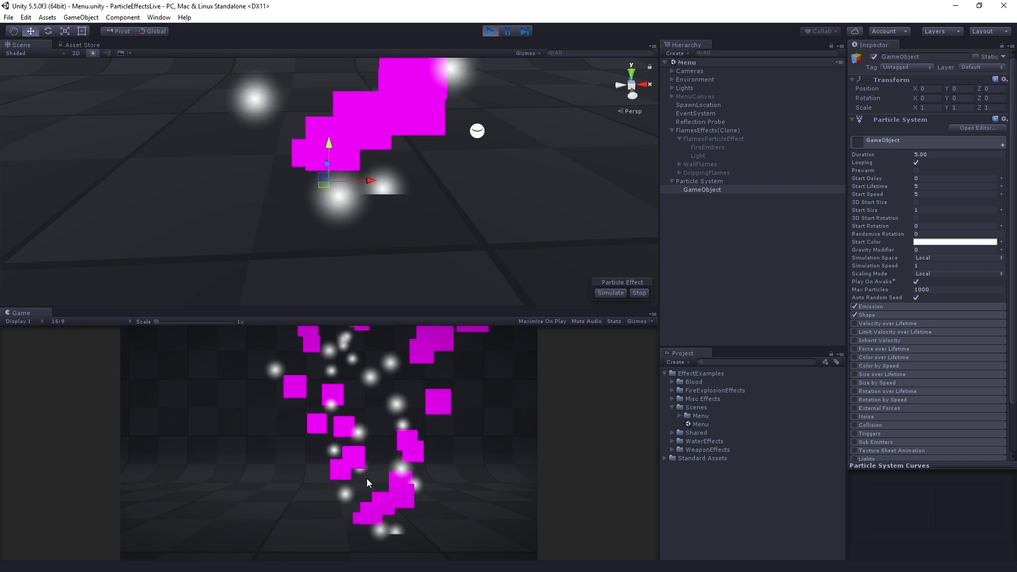
Move the GameObject under FlamesEffects(Clone) and deactivate the original Particle System object.
left_click_drag(707, 188, 701, 177)
left_click(704, 189)
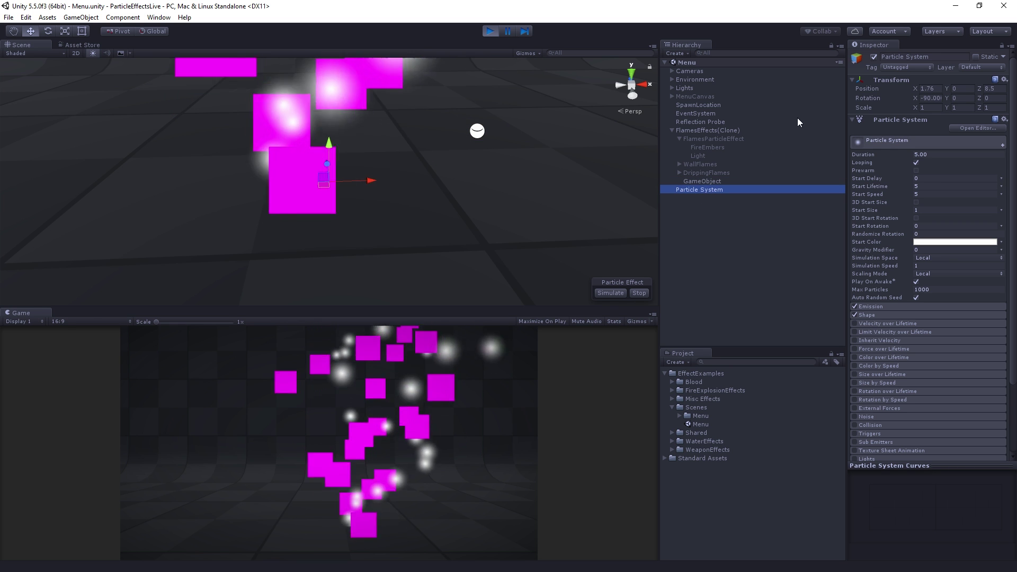
left_click(703, 180)
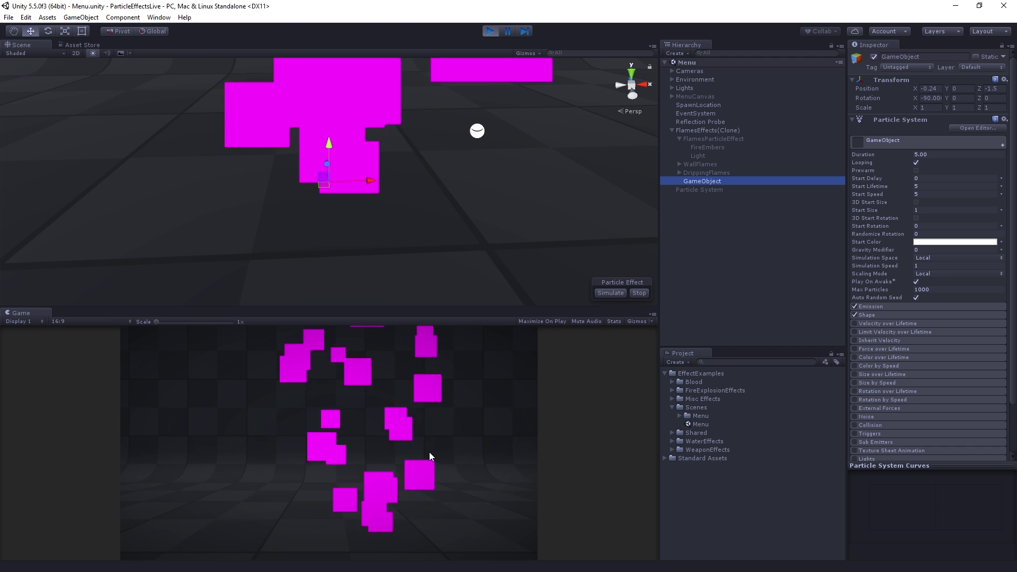
left_click_drag(431, 298, 332, 161, "alt")
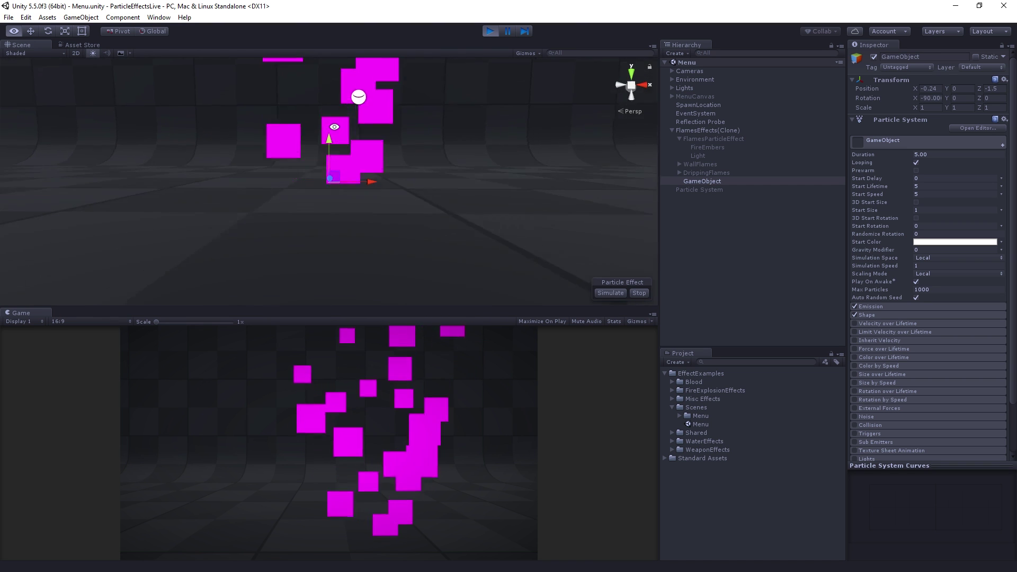
Delete the GameObject under FlamesEffects(Clone) and reactivate the Particle System object.
left_click(720, 182)
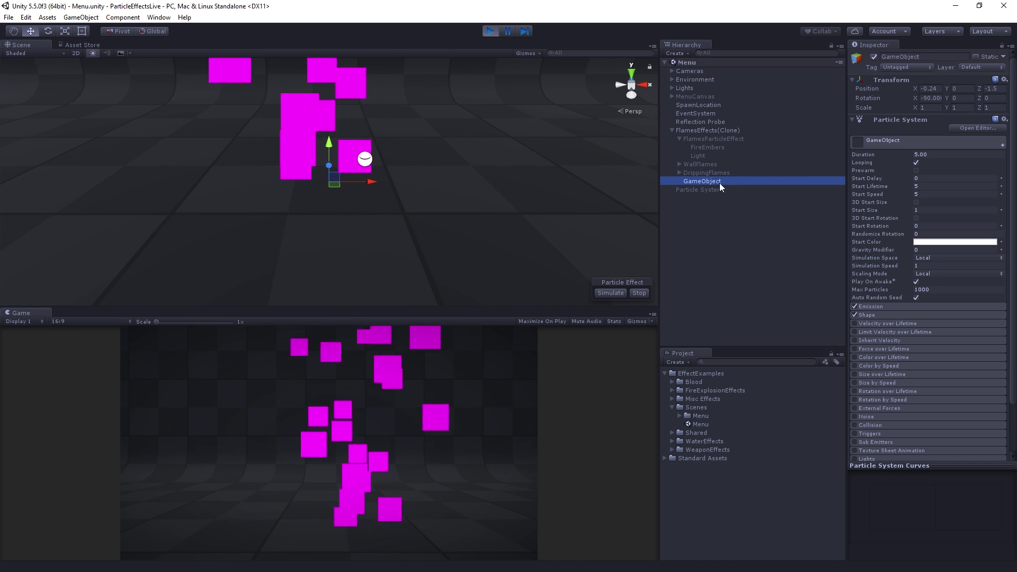
key("Delete")
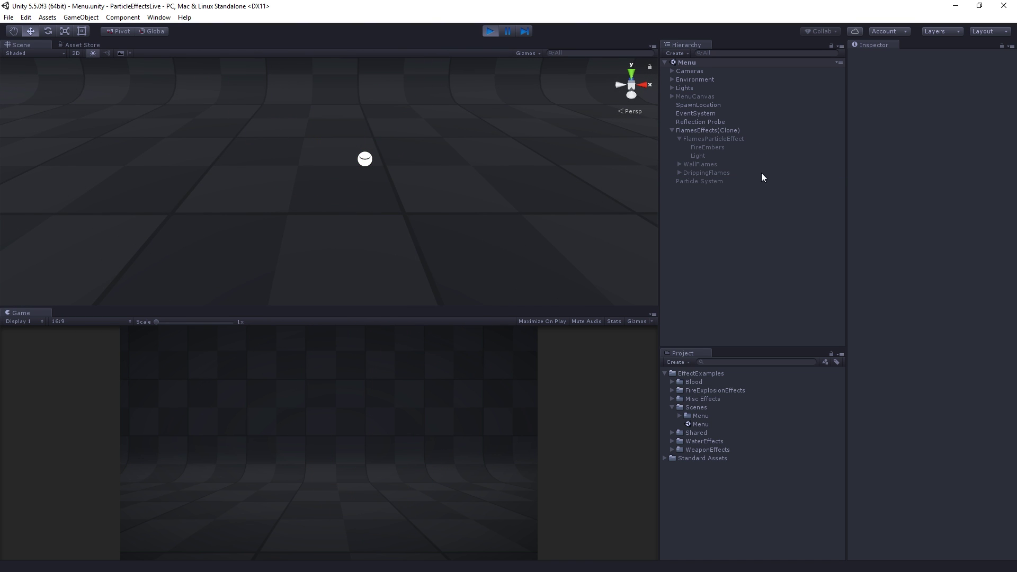
left_click(747, 182)
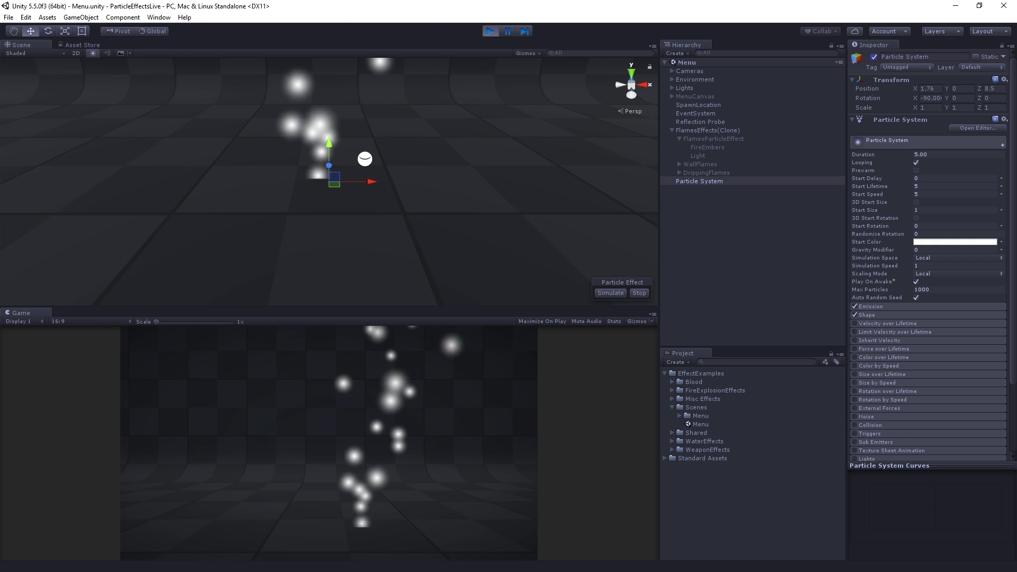
Move the Particle System beside the existing flames to about X -3.16, Y 0.6, Z 8.5 and rename it Flames2.
left_click_drag(915, 89, 923, 173)
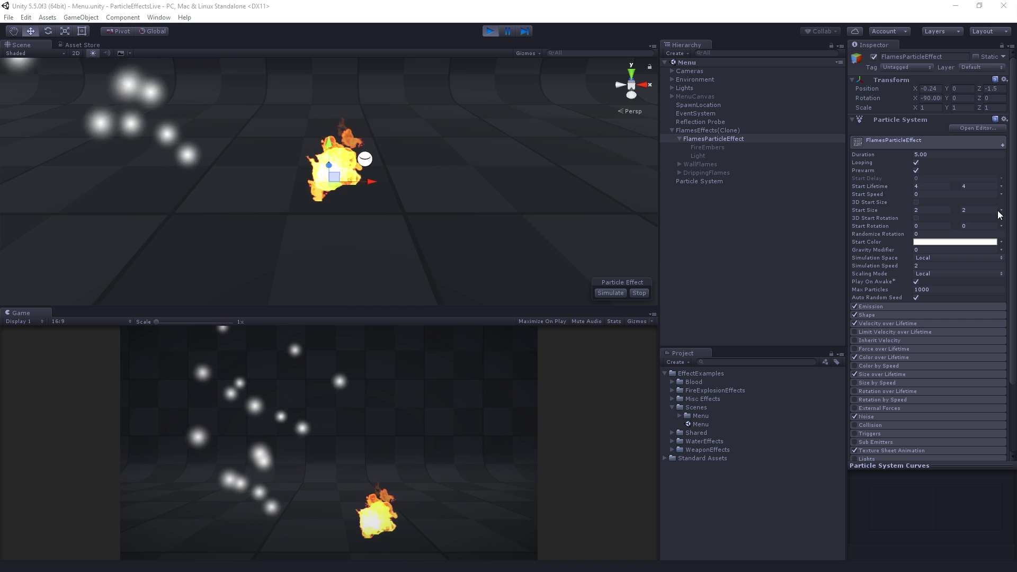
left_click(734, 183)
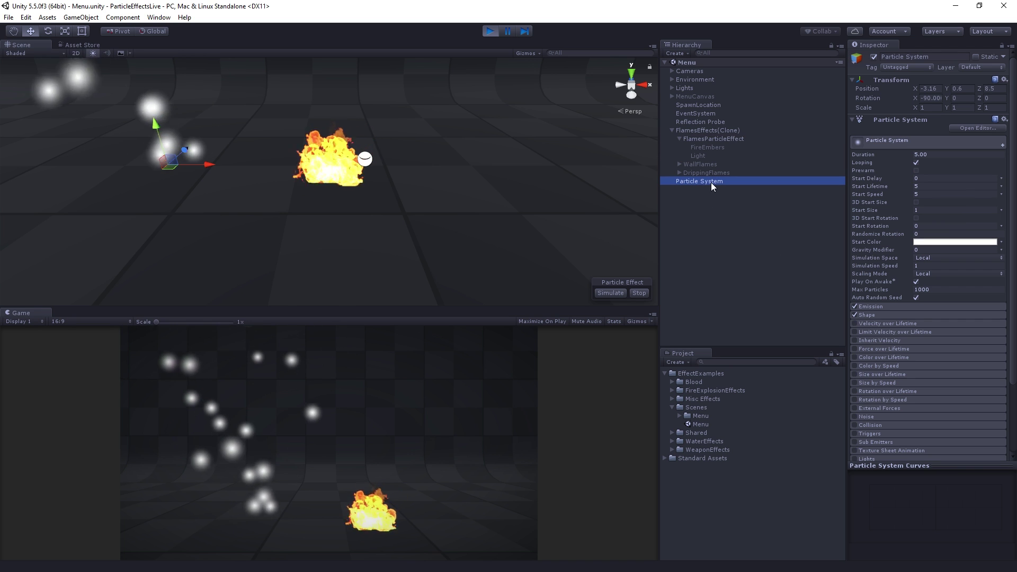
left_click(711, 185)
type("Flames2")
key("Return")
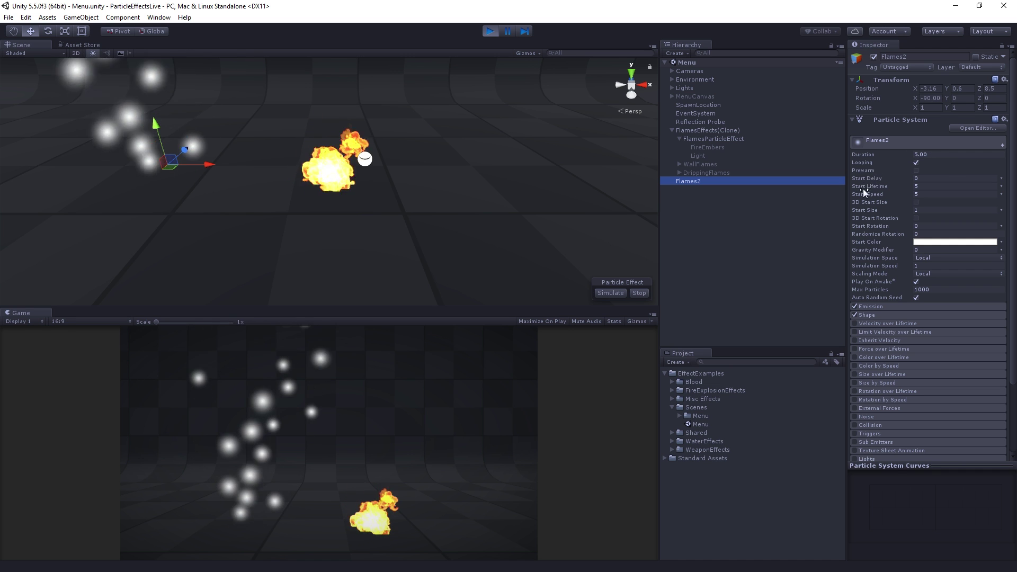
Try enabling Prewarm on the Flames2 particle system and undo the change.
scroll(885, 318, "down", 4)
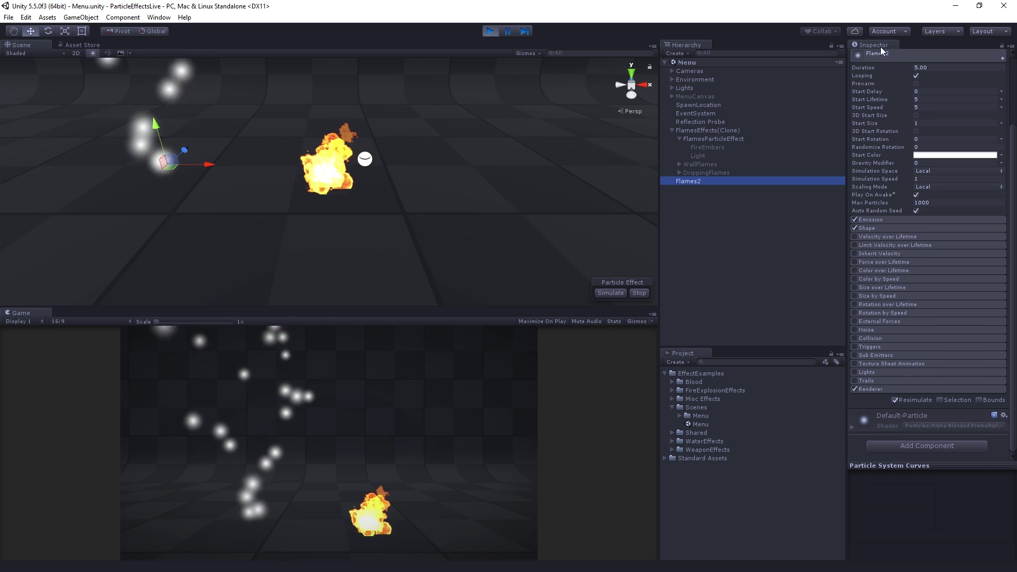
scroll(897, 367, "up", 2)
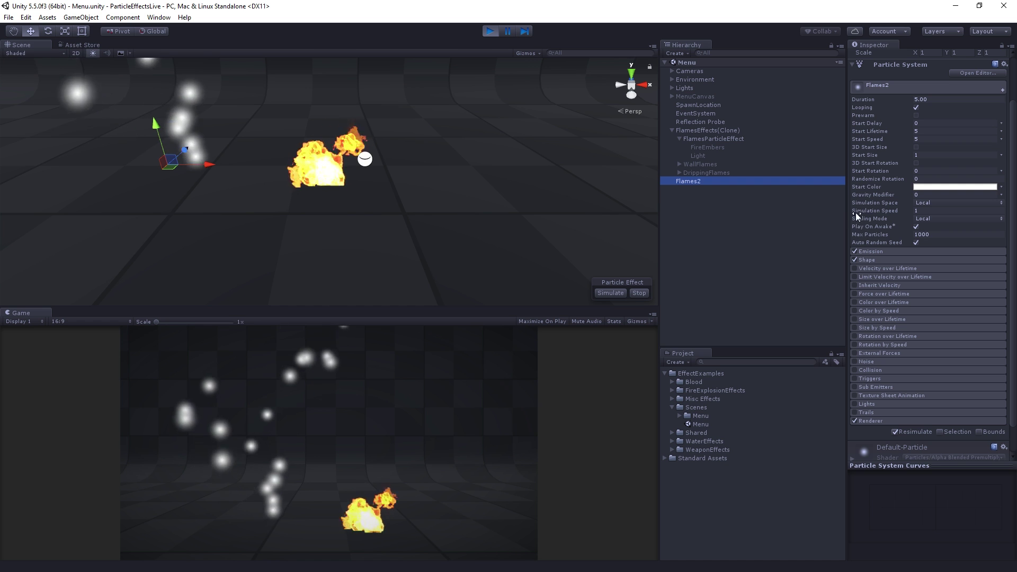
left_click(917, 116)
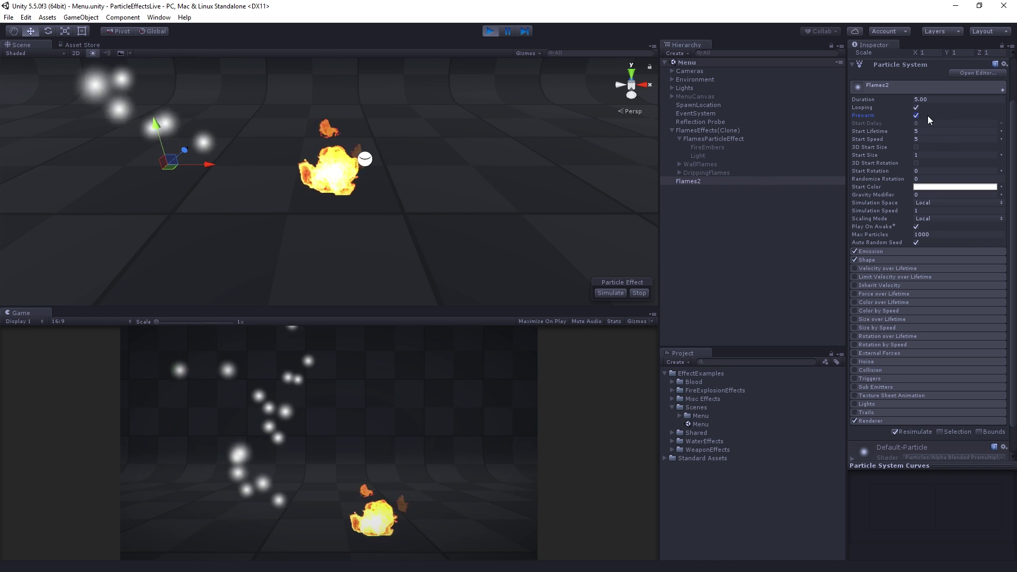
key("ctrl+z")
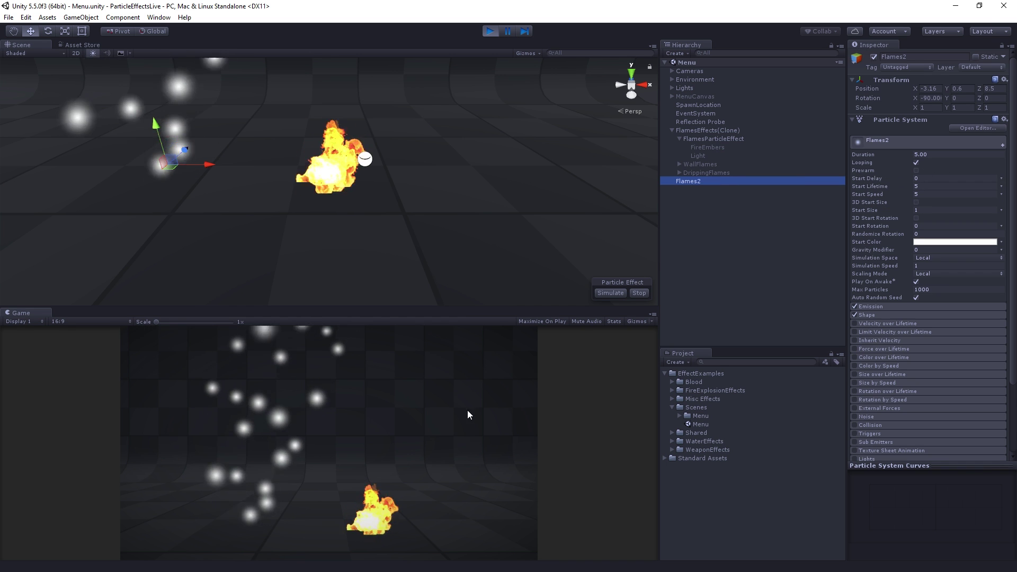
Enable Prewarm on Flames2 and set its Start Lifetime to 4.
left_click(916, 170)
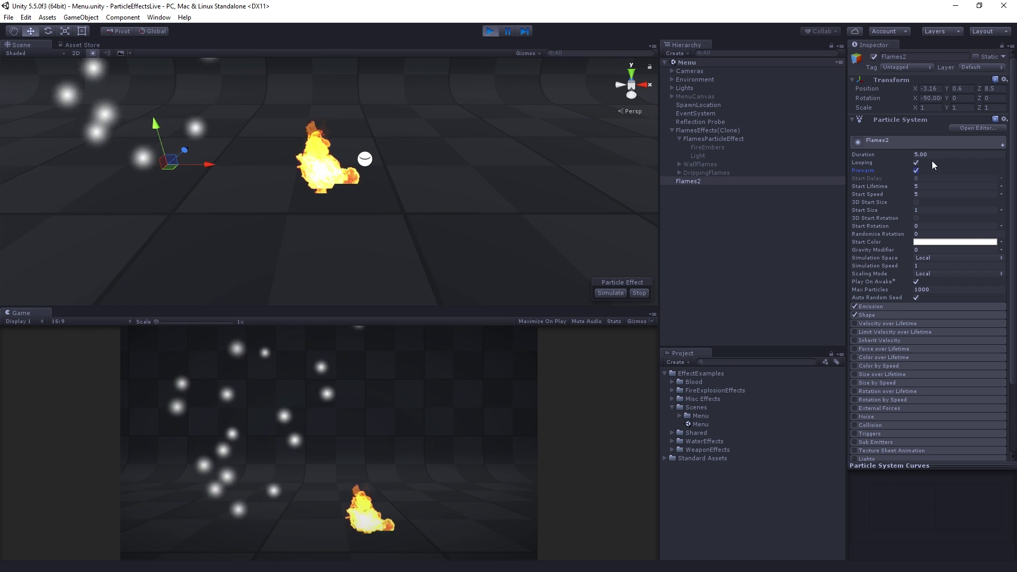
left_click(930, 187)
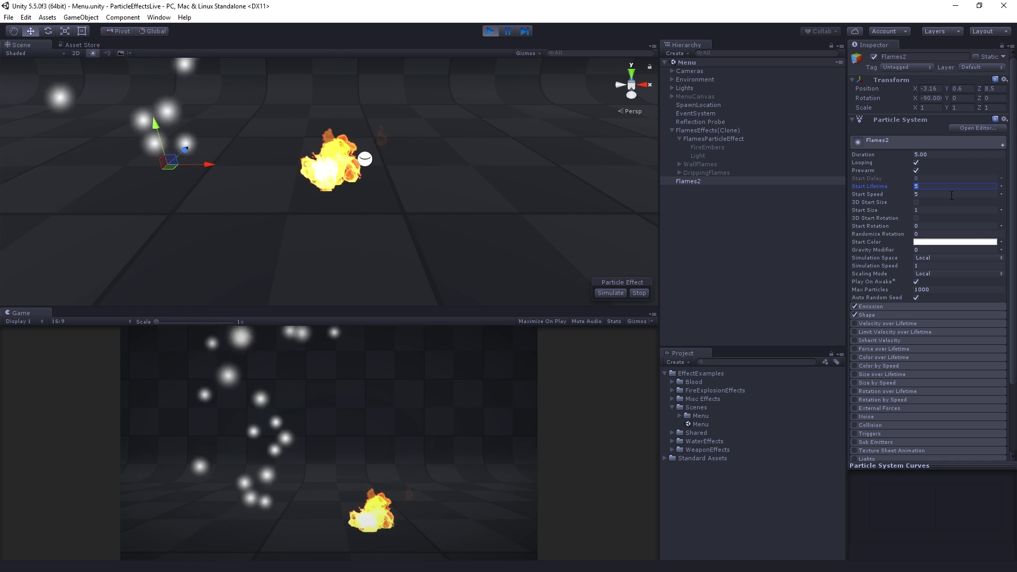
type("4")
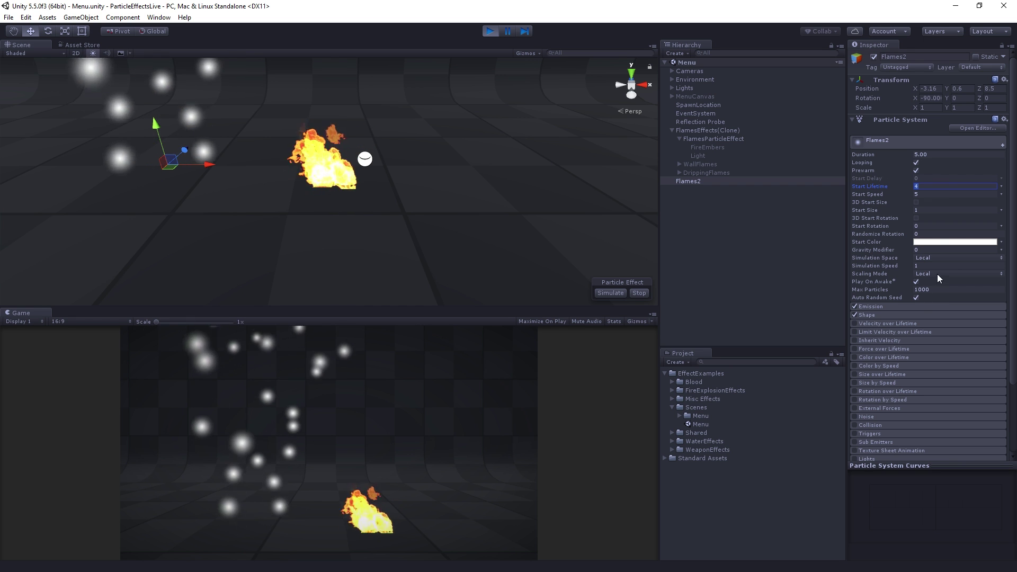
Set the Start Speed of Flames2 to 0 and its Start Size to 2.
left_click(939, 195)
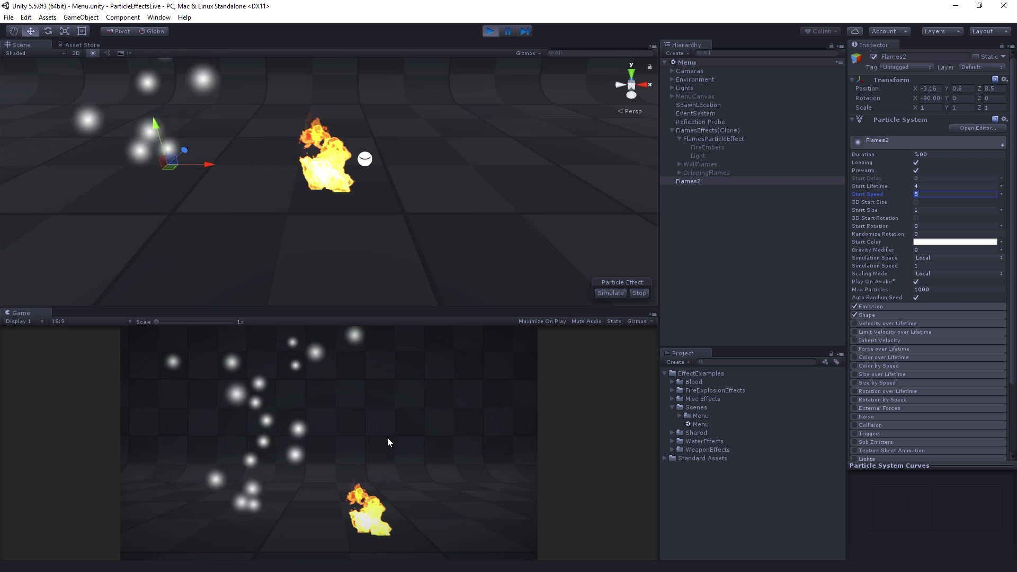
type("0")
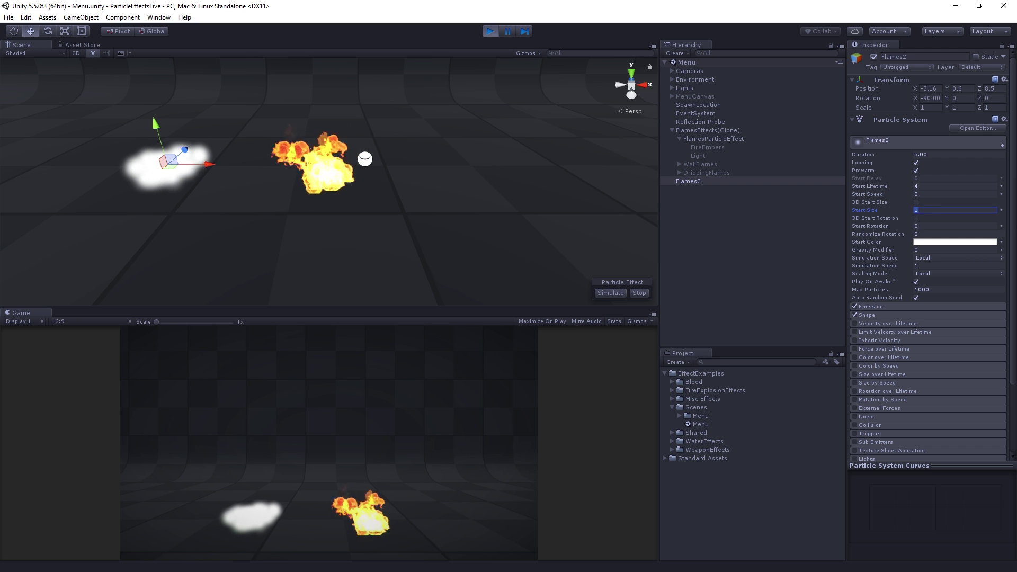
type("2")
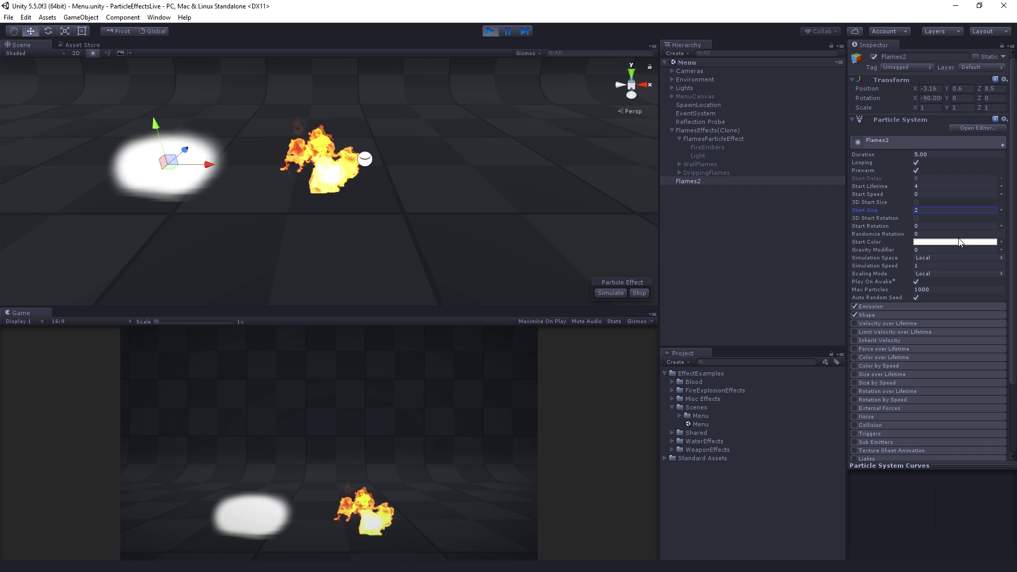
Set the Simulation Speed of Flames2 to 2 and its emission Rate over Time to 5.
left_click(931, 267)
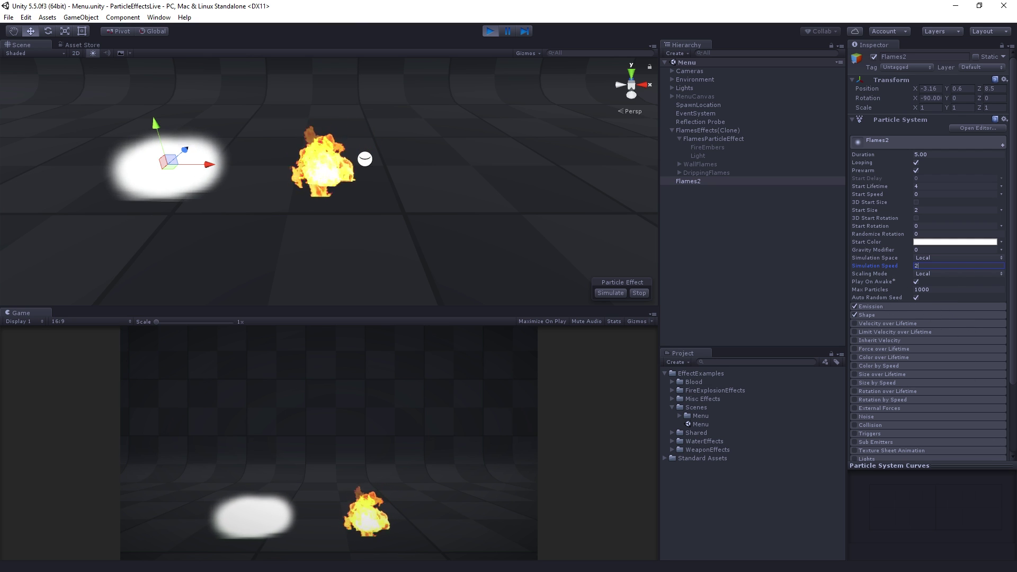
key("Return")
left_click(902, 308)
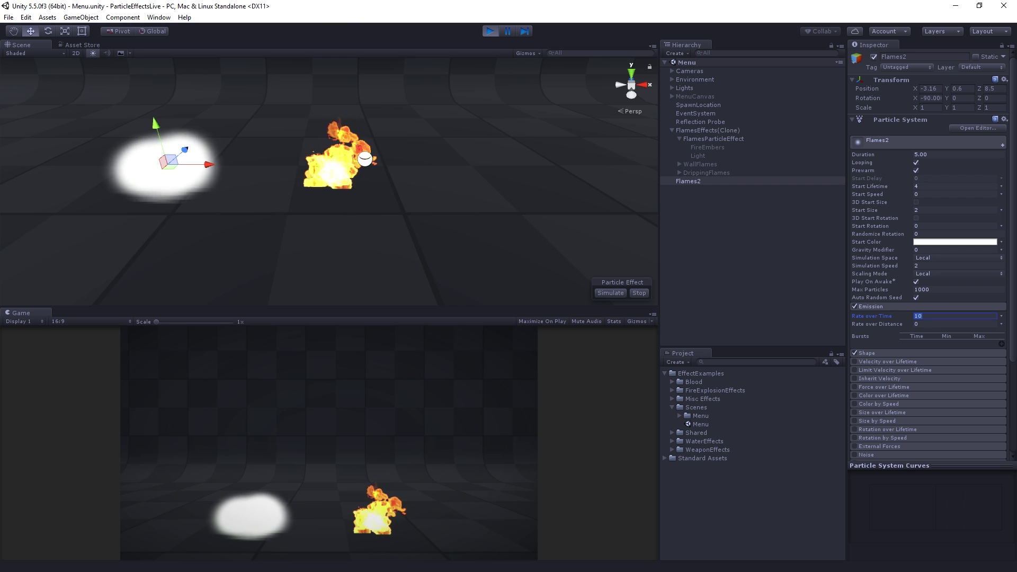
type("5")
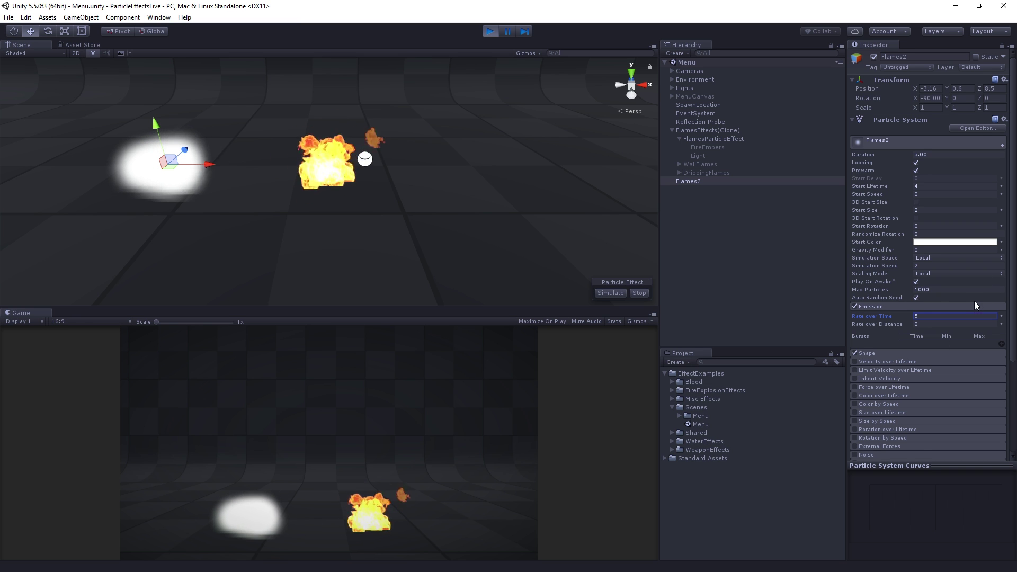
Set the emission shape of Flames2 to Circle with a radius of 0.65.
scroll(975, 301, "down", 3)
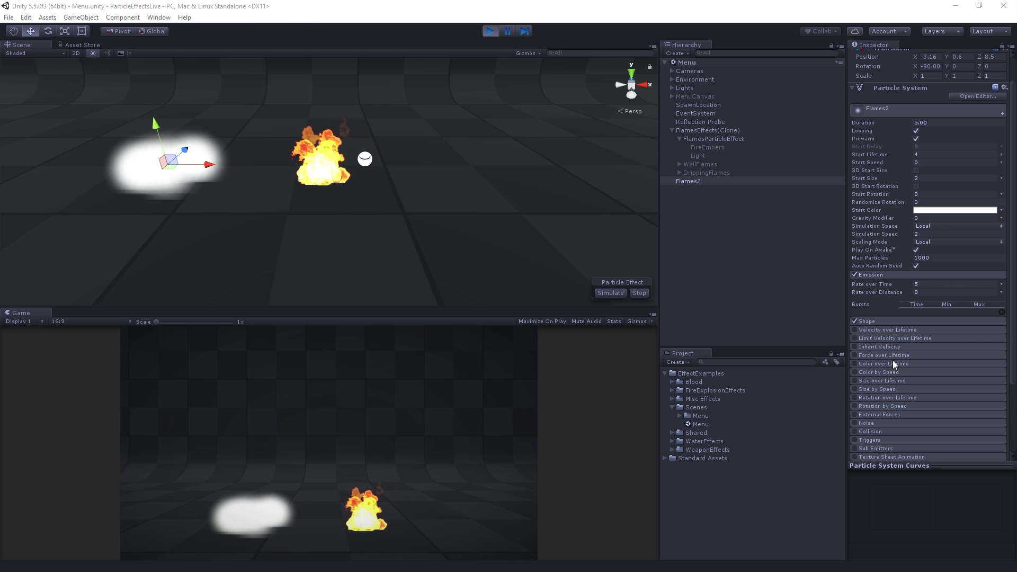
left_click(890, 321)
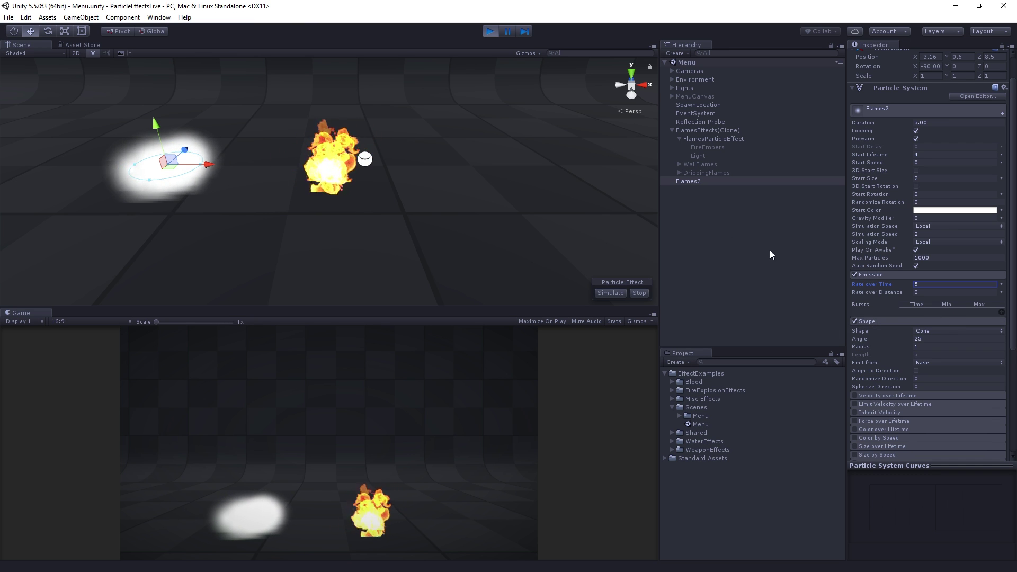
left_click(947, 330)
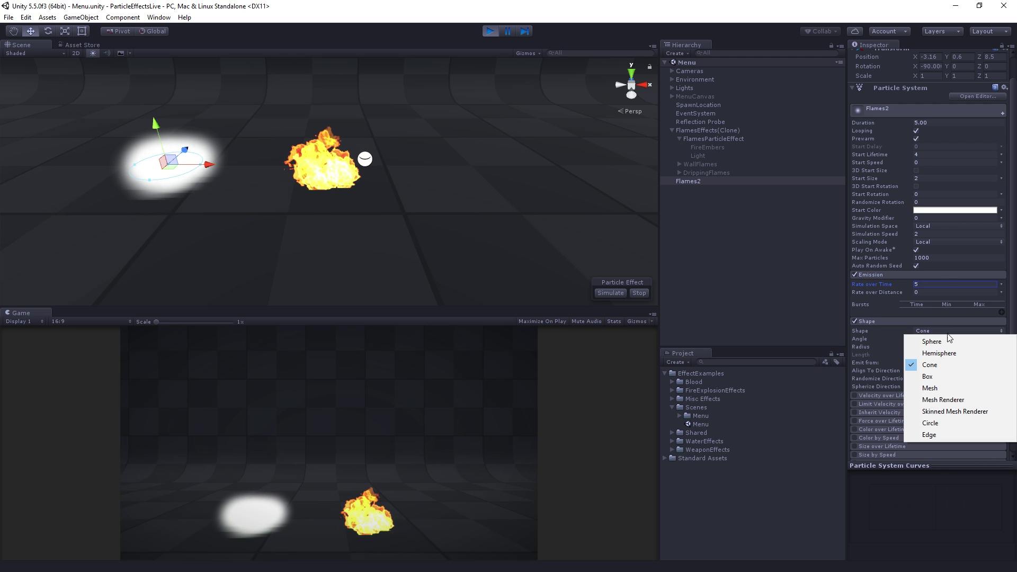
left_click(964, 422)
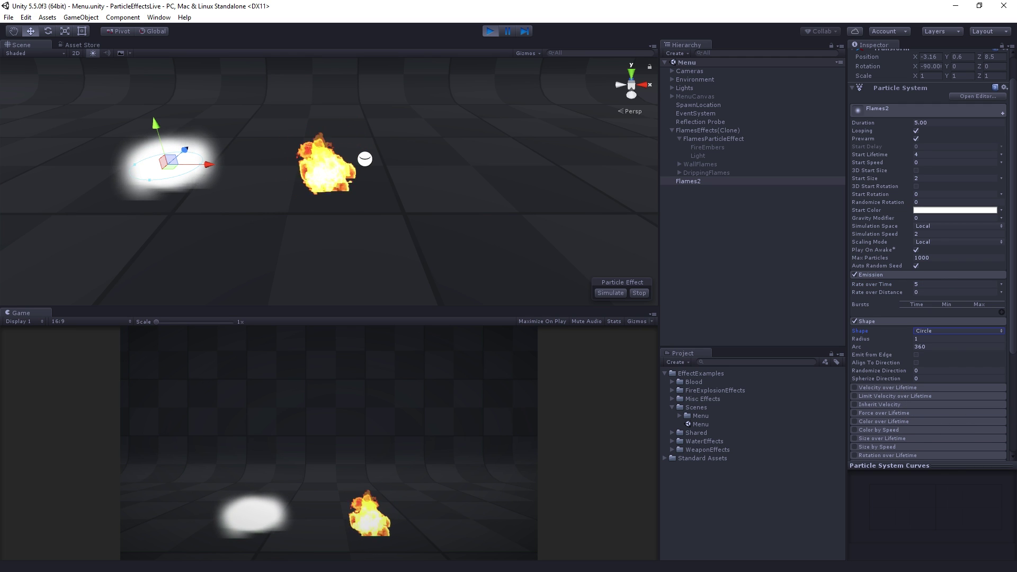
left_click(937, 339)
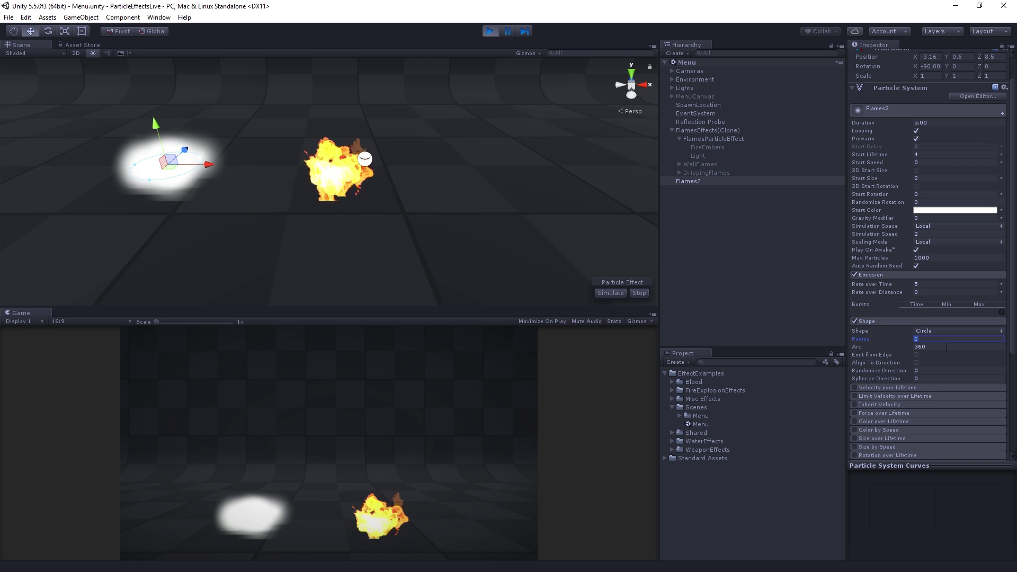
type(".65")
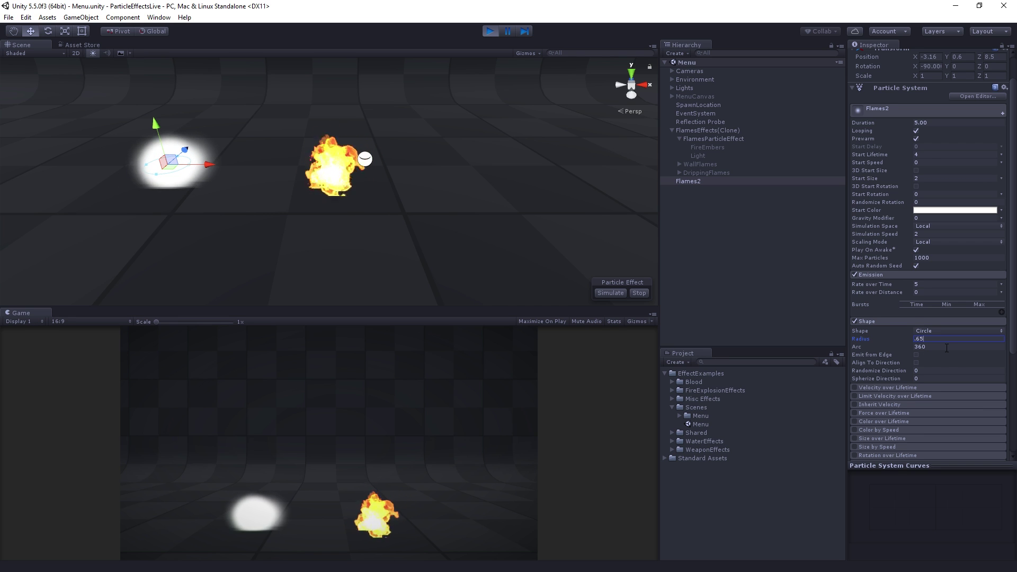
key("Return")
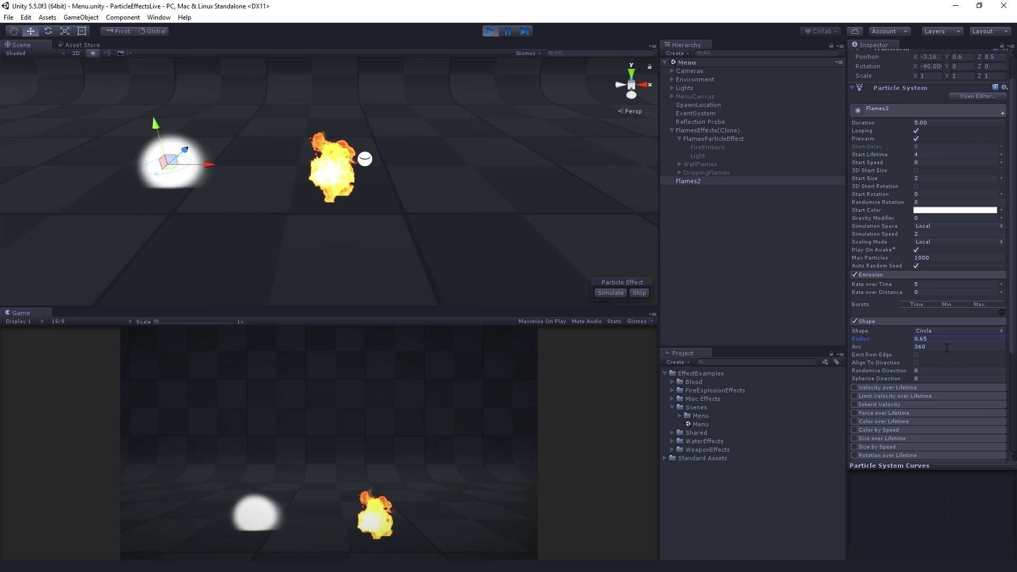
Try the Box and Sphere emission shapes on Flames2, and switch back to Circle.
left_click(948, 328)
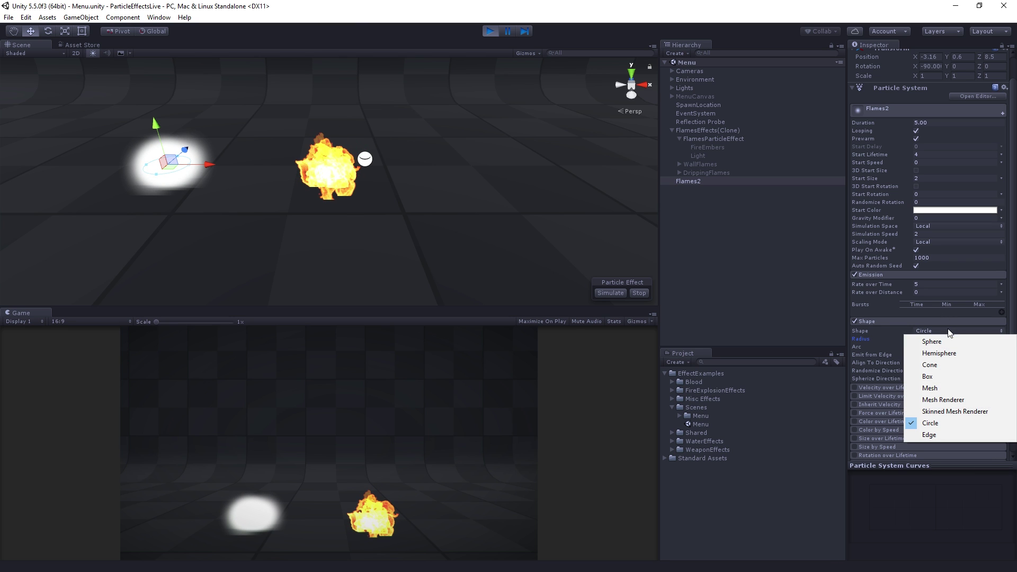
left_click(949, 375)
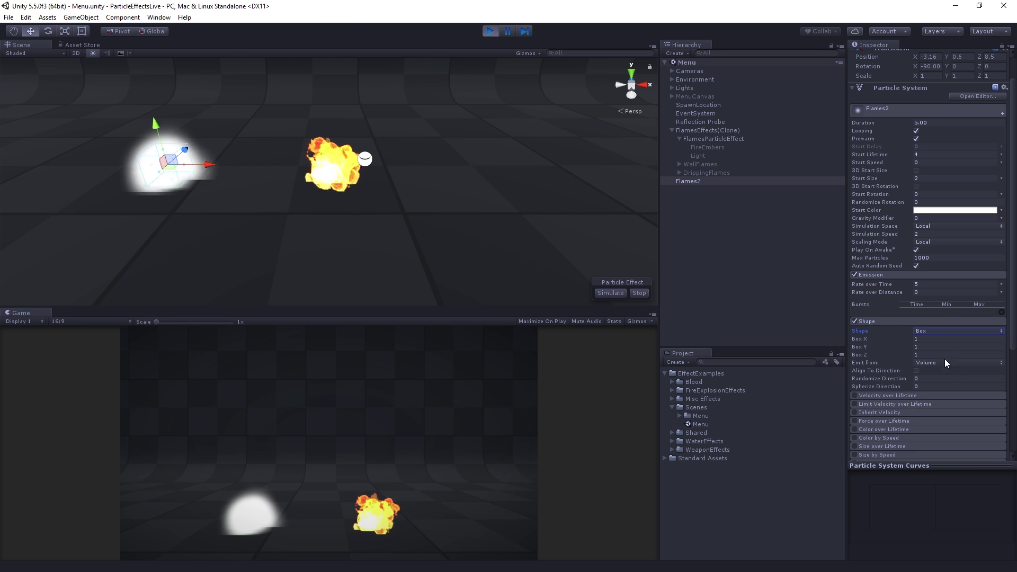
left_click(943, 332)
left_click(944, 348)
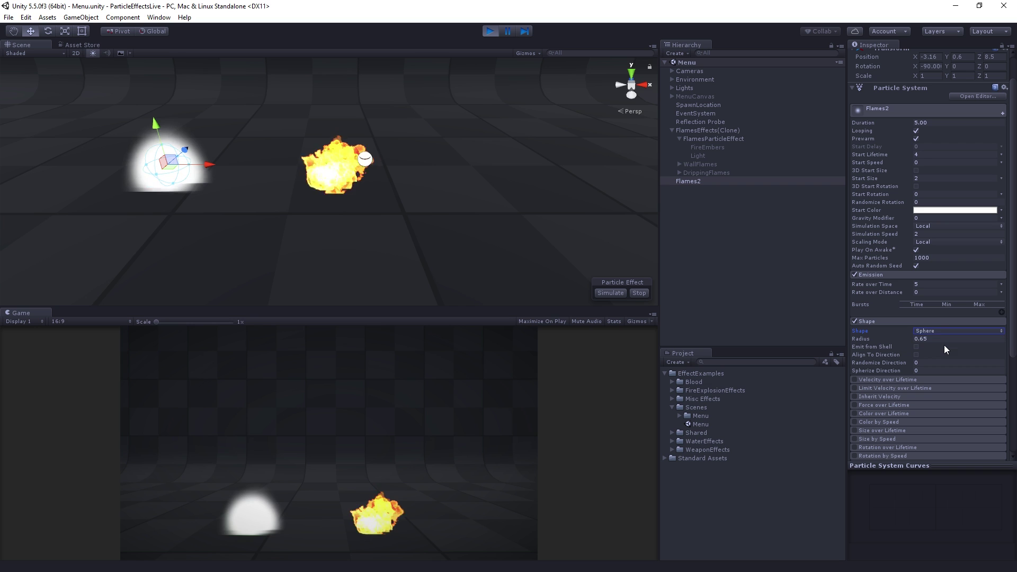
left_click(937, 330)
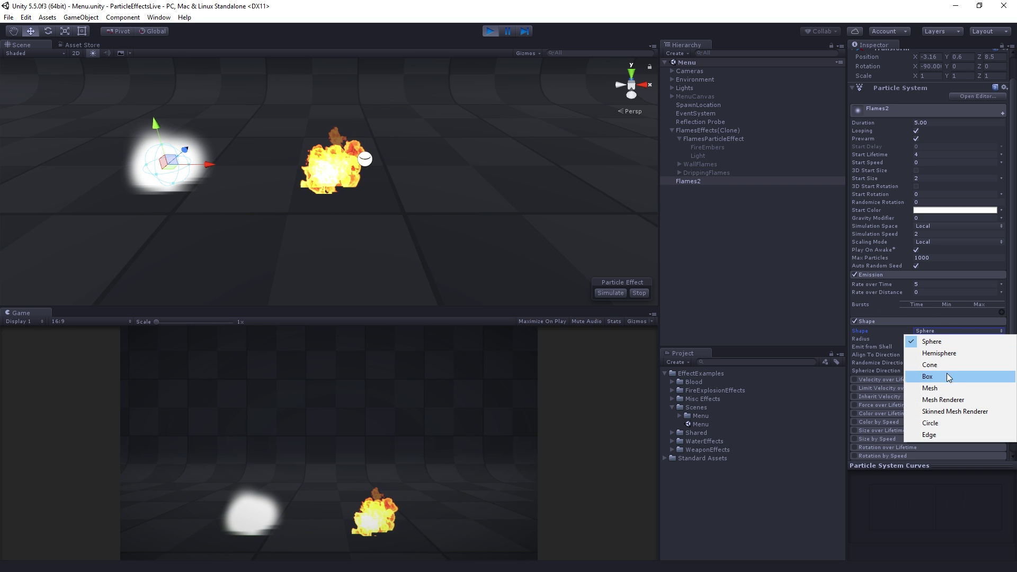
left_click(948, 423)
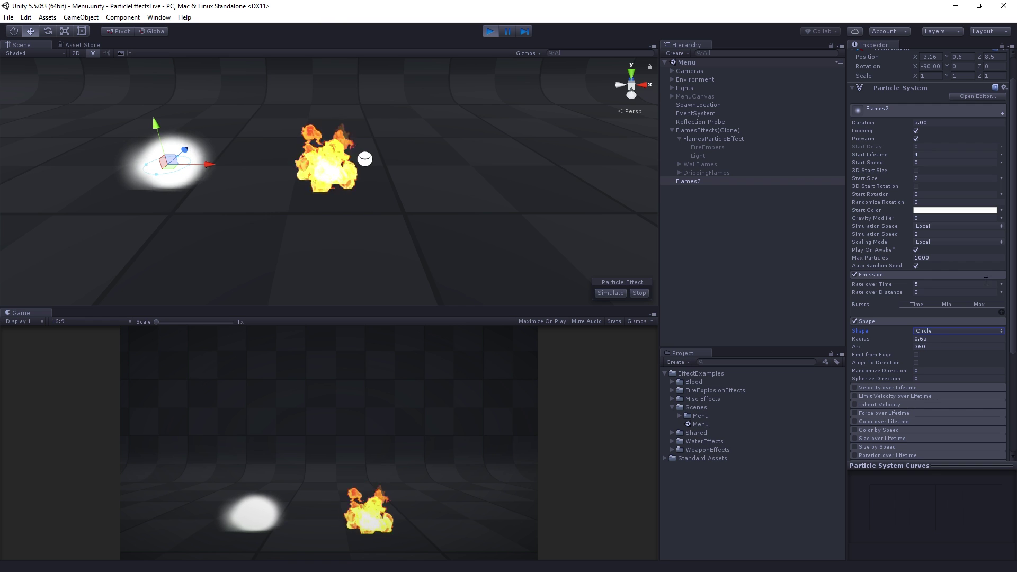
Enable Velocity over Lifetime on Flames2, set its axes to Curve mode, and display the Y curve.
scroll(874, 334, "down", 2)
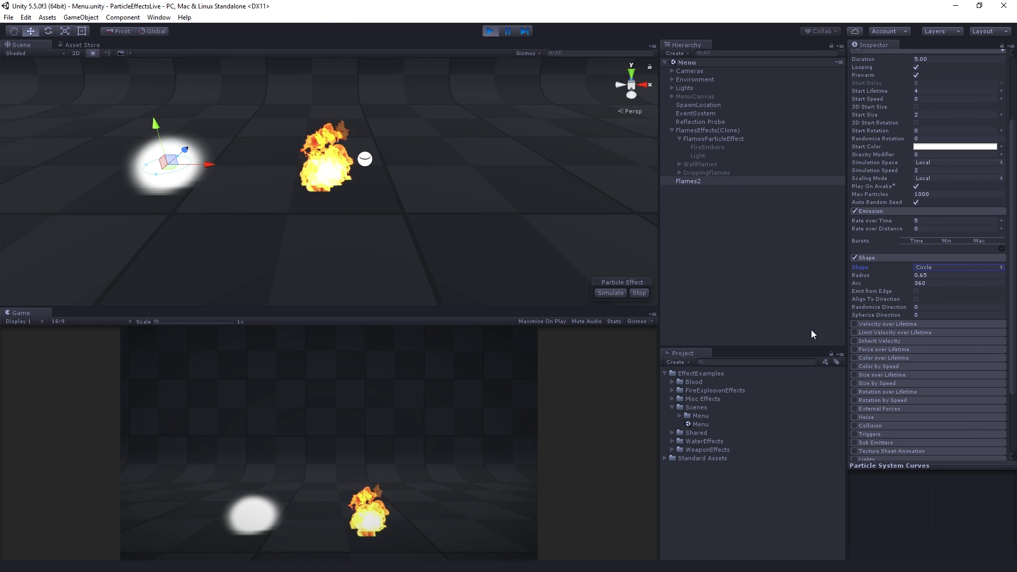
left_click(855, 323)
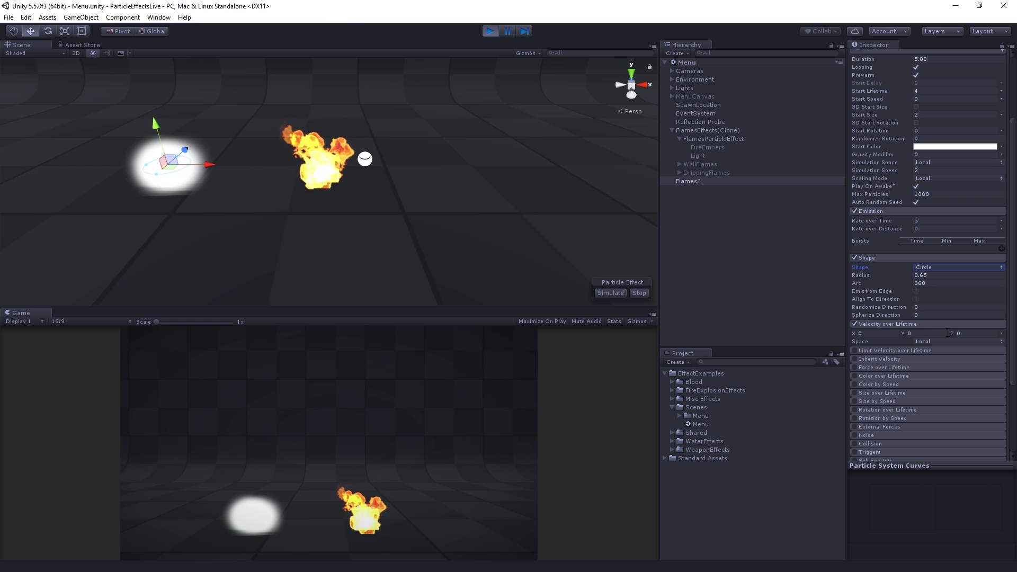
left_click_drag(257, 136, 974, 339, "alt")
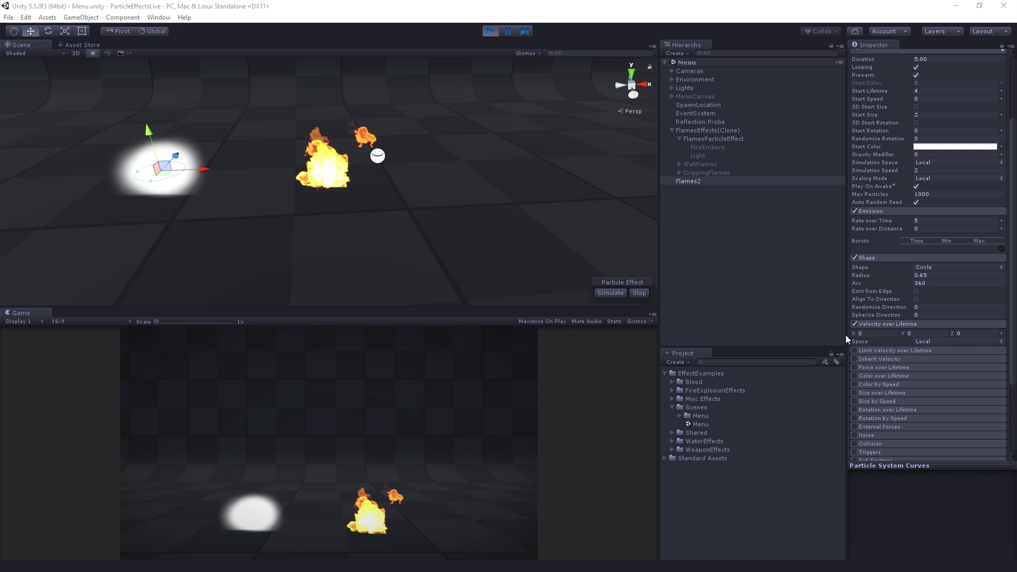
left_click(946, 334)
key("shift+Tab")
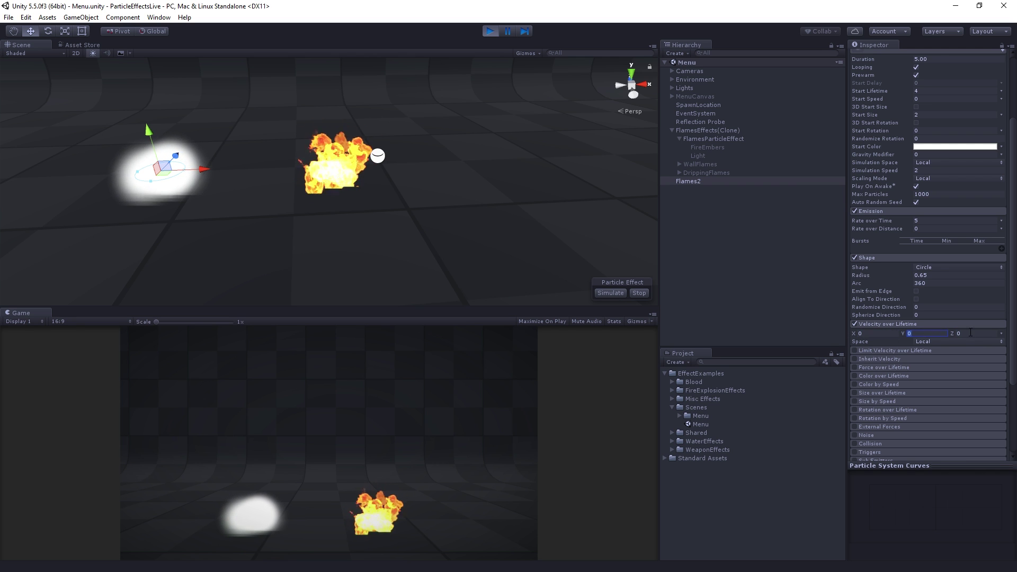
left_click(979, 334)
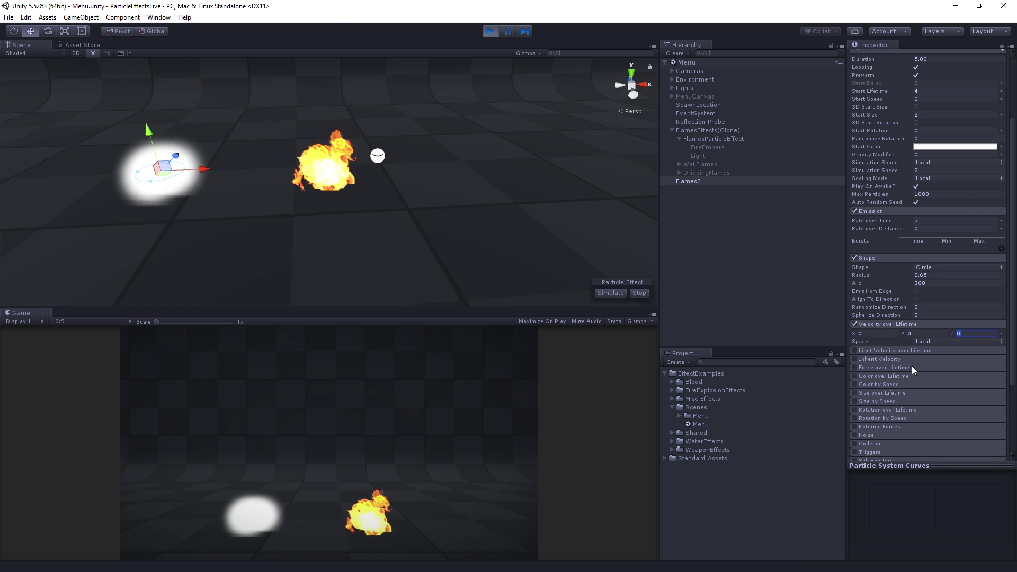
left_click(1001, 334)
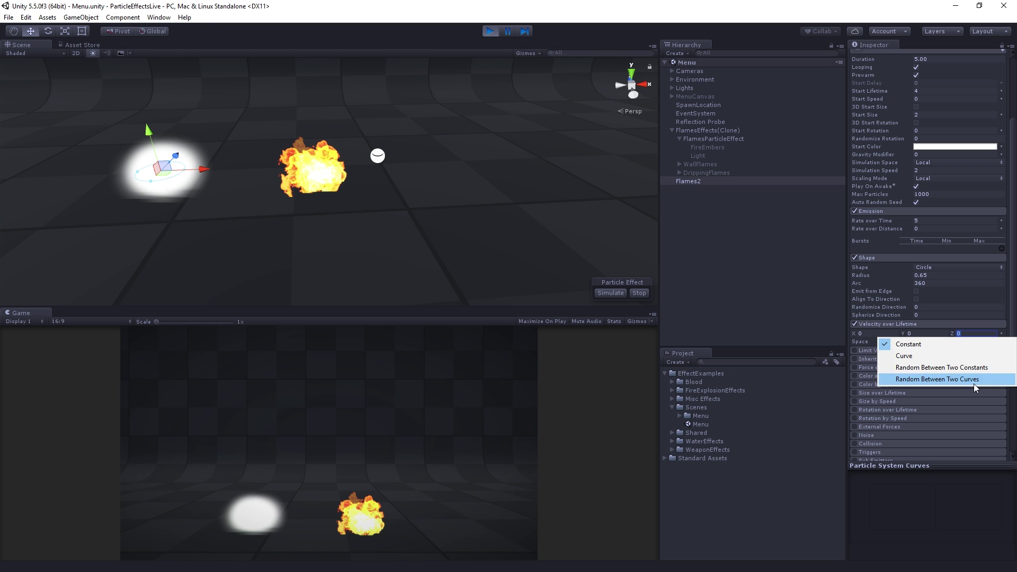
left_click(981, 356)
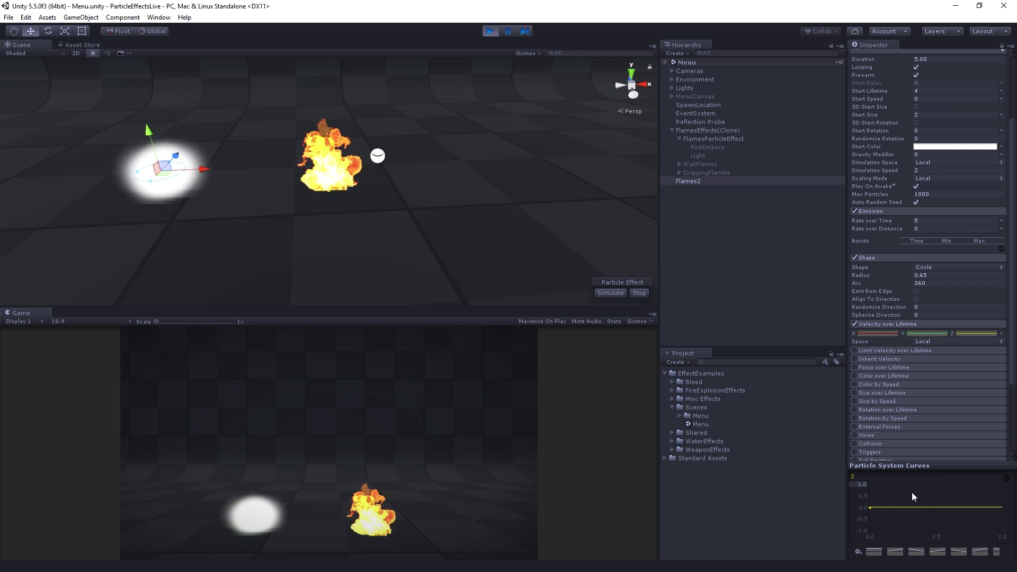
mouse_move(928, 464)
left_mouse_down()
mouse_move(925, 539)
mouse_move(925, 473)
left_mouse_up()
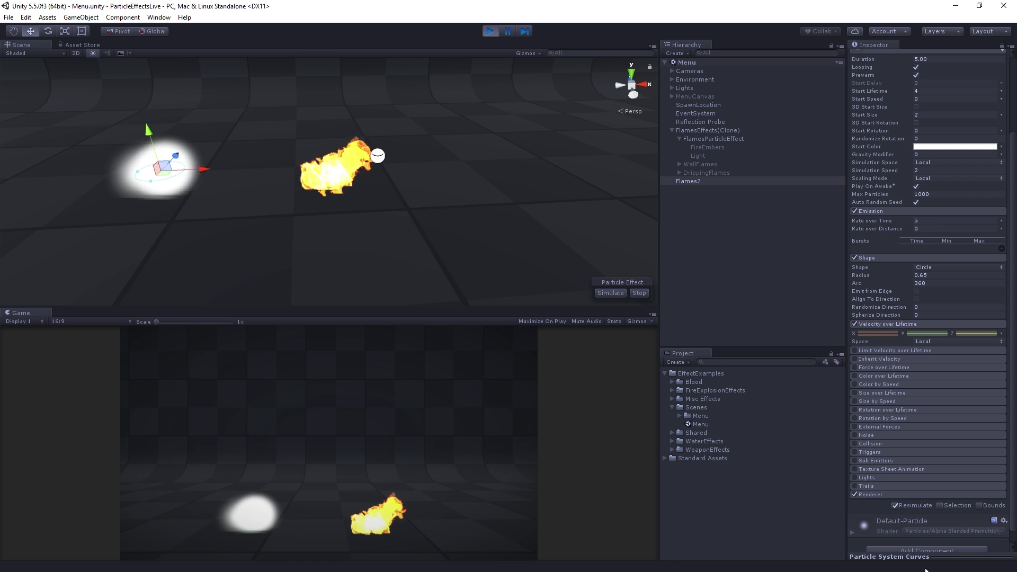
left_click_drag(926, 559, 923, 456)
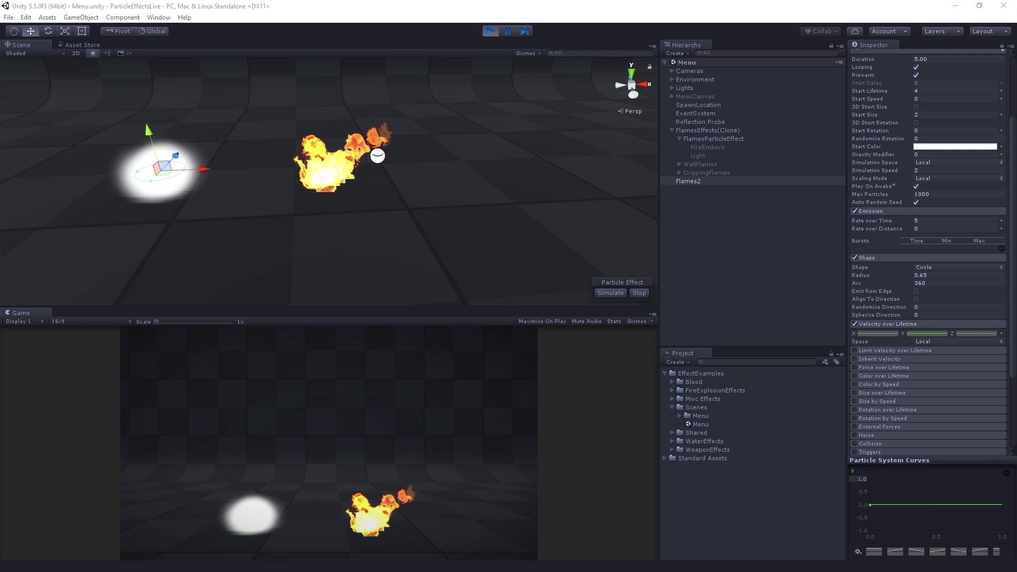
Copy the Y curve of Velocity over Lifetime from the original flames effect and paste it onto the Y axis of Flames2.
left_click_drag(874, 45, 587, 9)
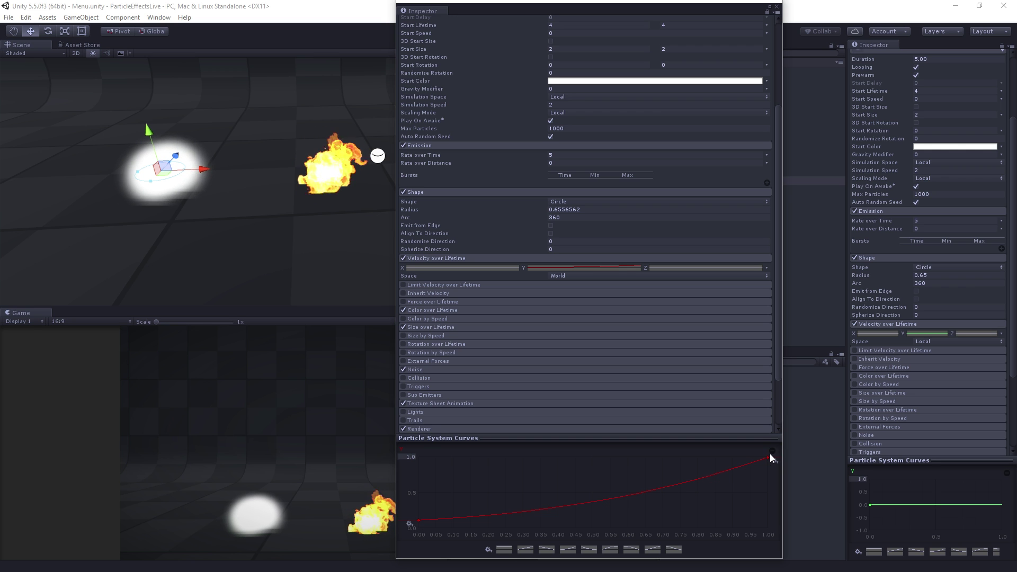
left_click(777, 6)
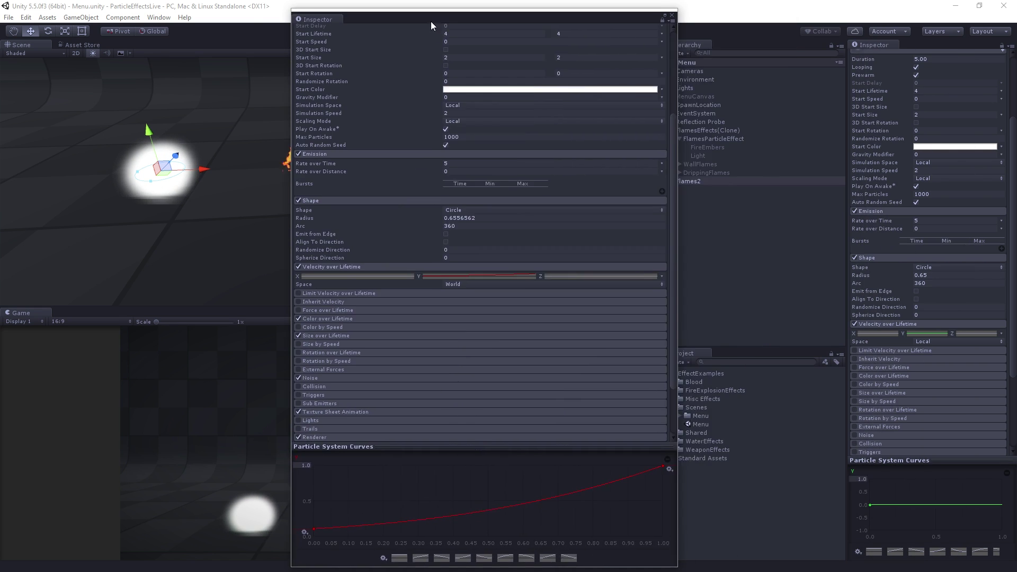
left_click_drag(431, 22, 470, 10)
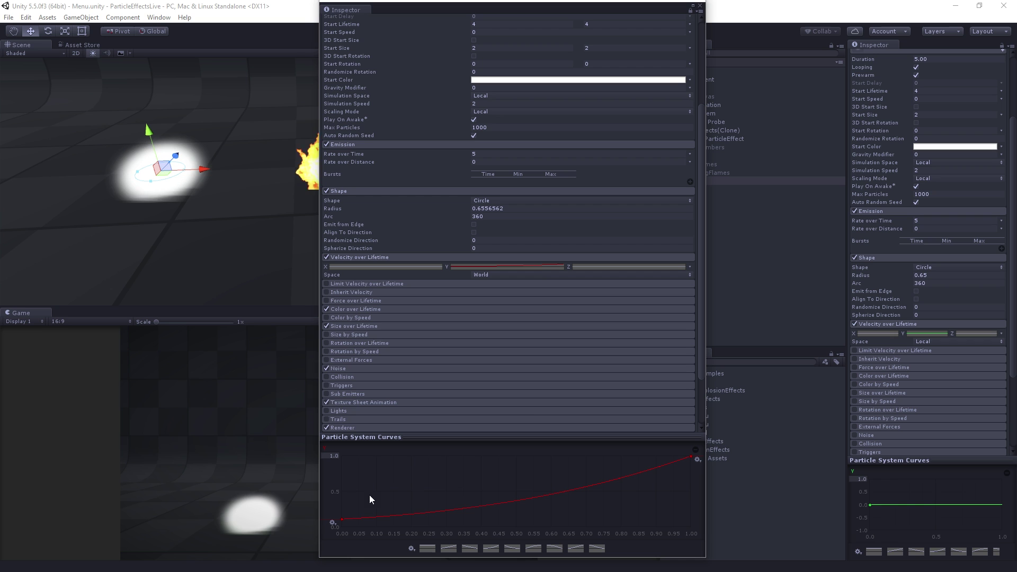
right_click(526, 266)
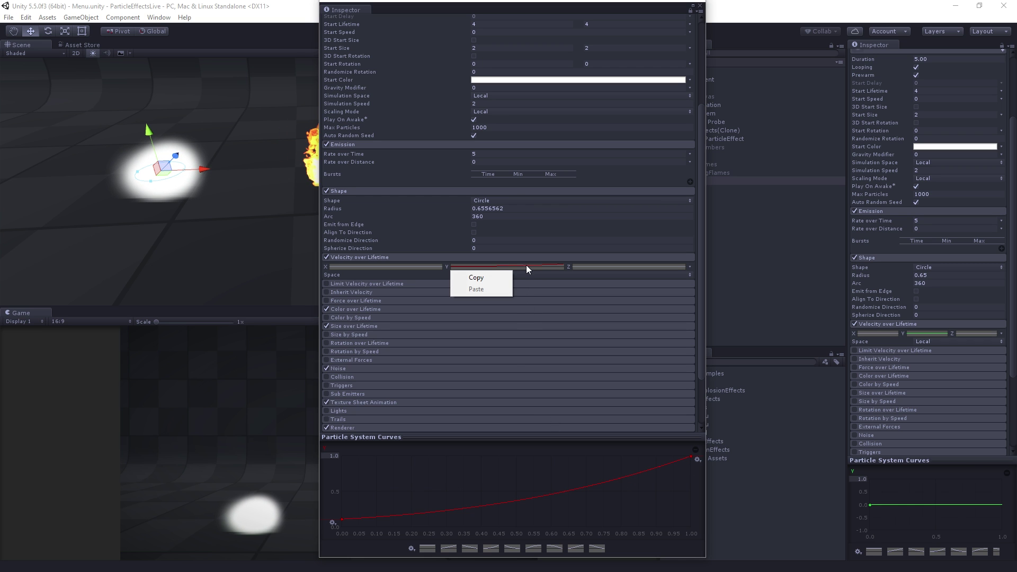
left_click(495, 278)
left_click_drag(493, 9, 520, 15)
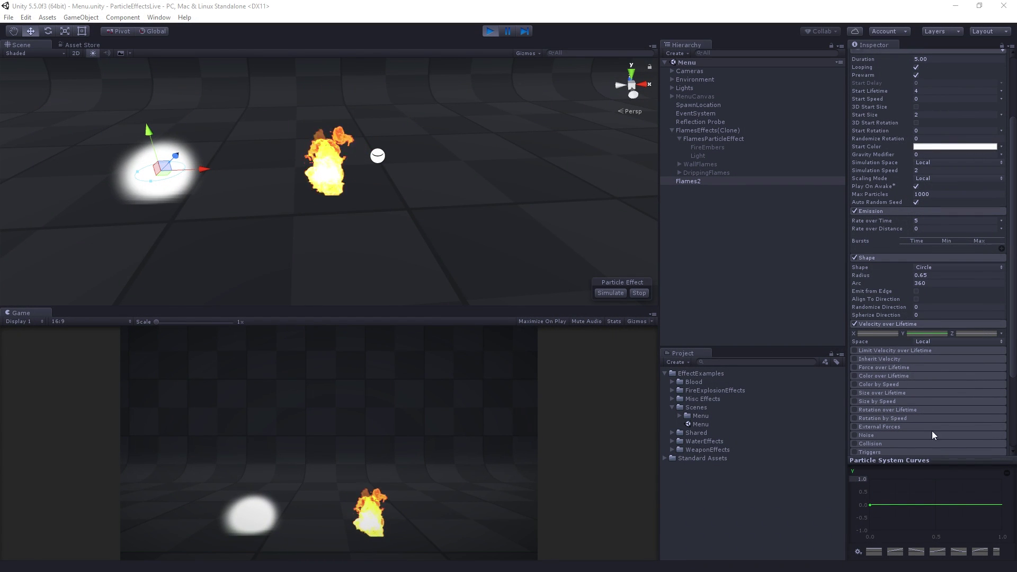
right_click(931, 333)
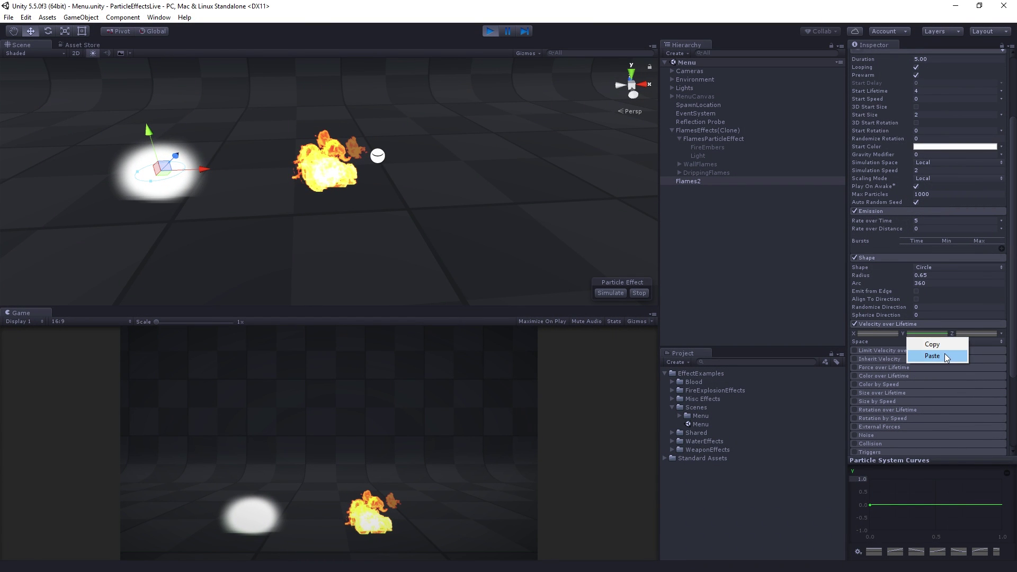
left_click(945, 354)
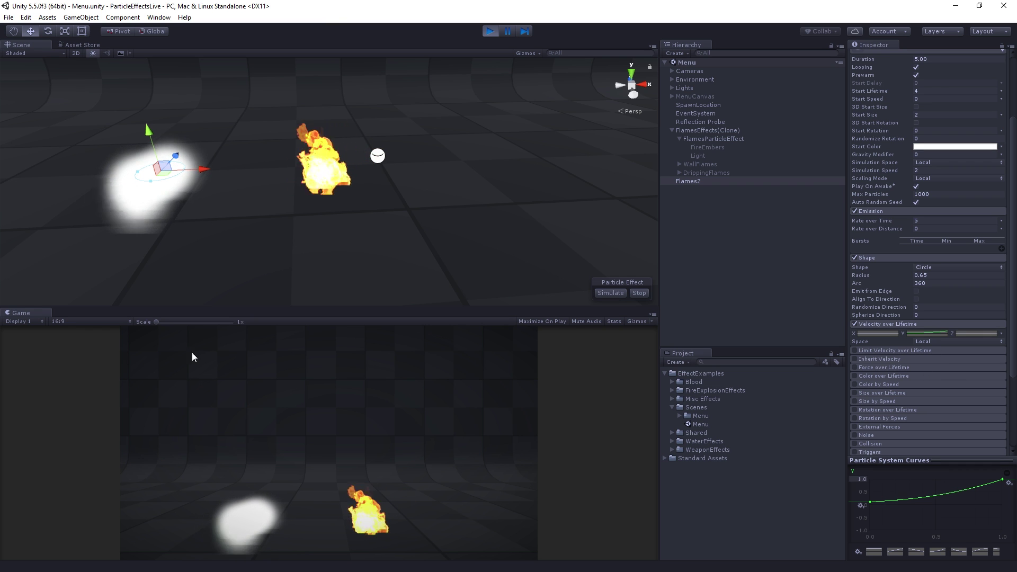
Set the Velocity over Lifetime space of Flames2 to World.
left_click_drag(238, 159, 381, 118, "alt")
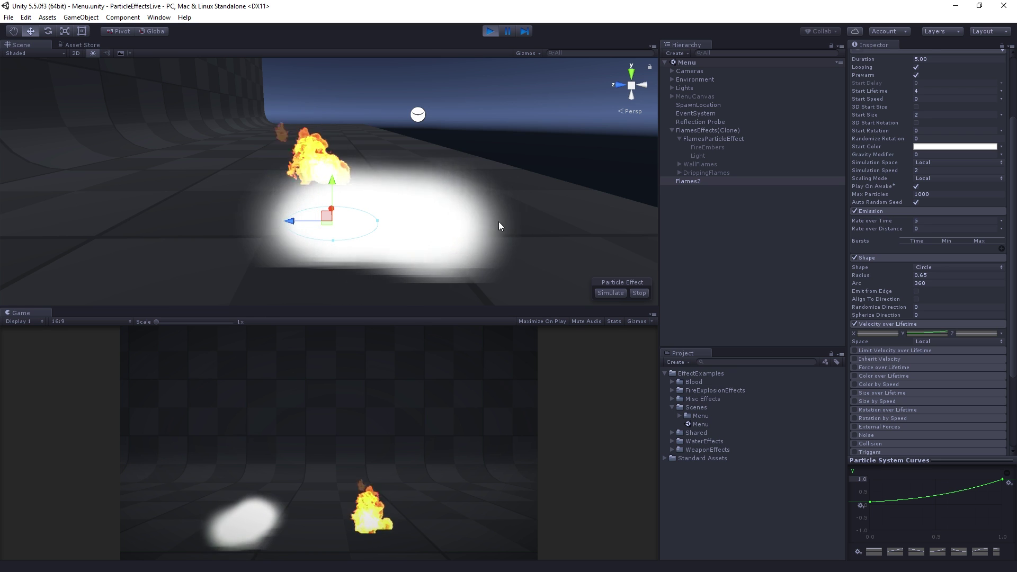
left_click_drag(611, 215, 933, 218, "alt")
scroll(932, 218, "up", 3)
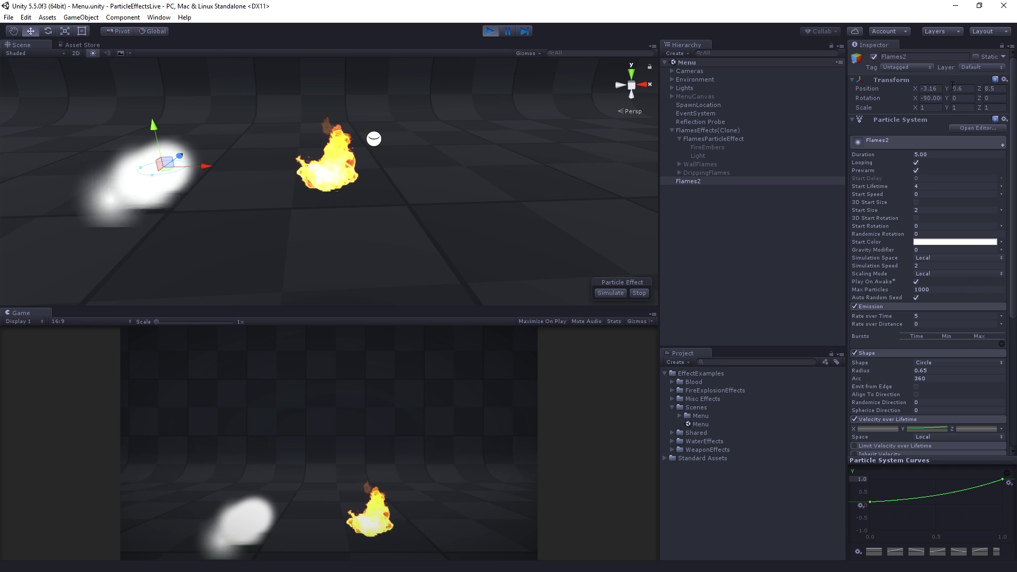
left_click(938, 99)
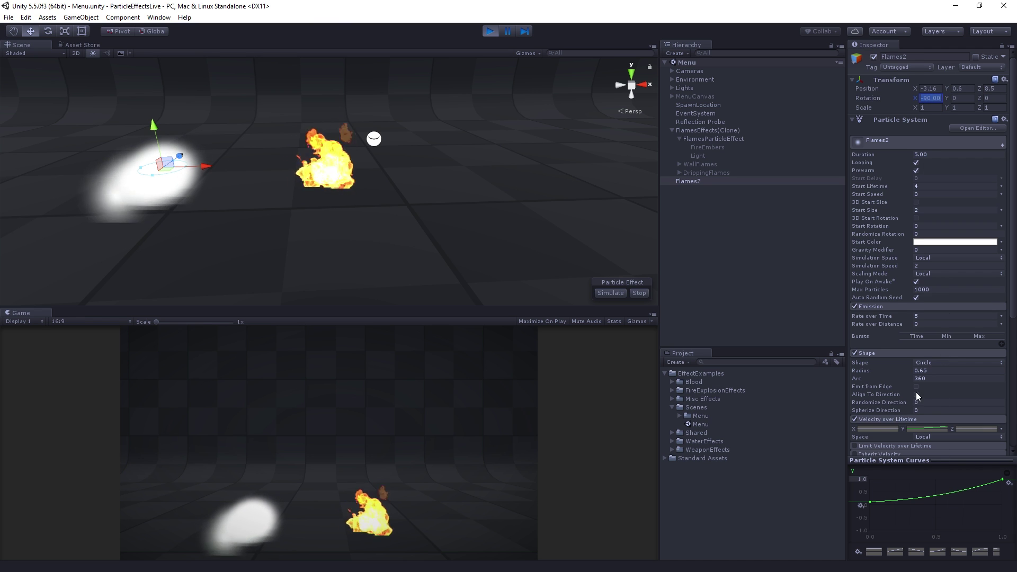
scroll(917, 392, "down", 3)
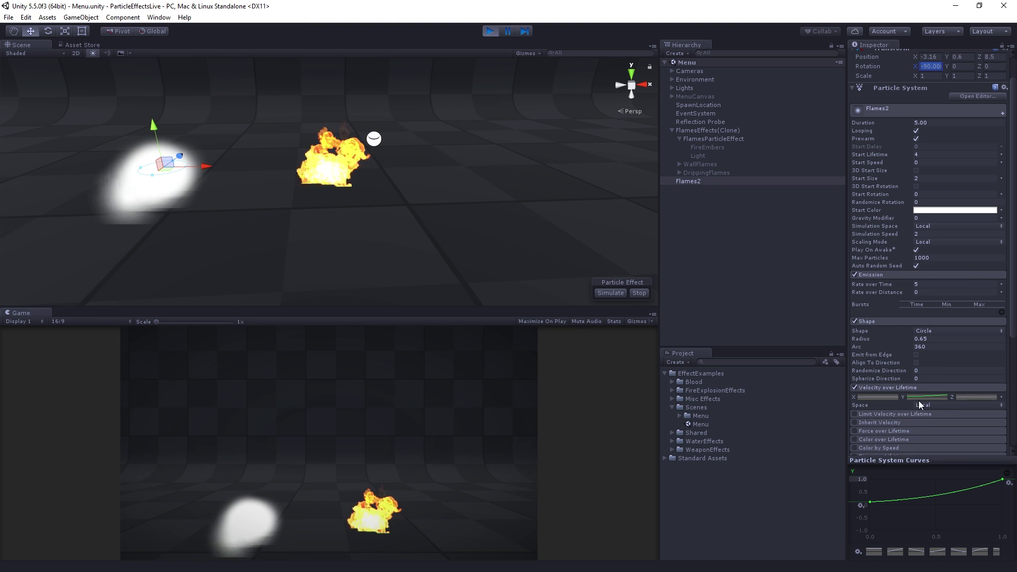
left_click(942, 403)
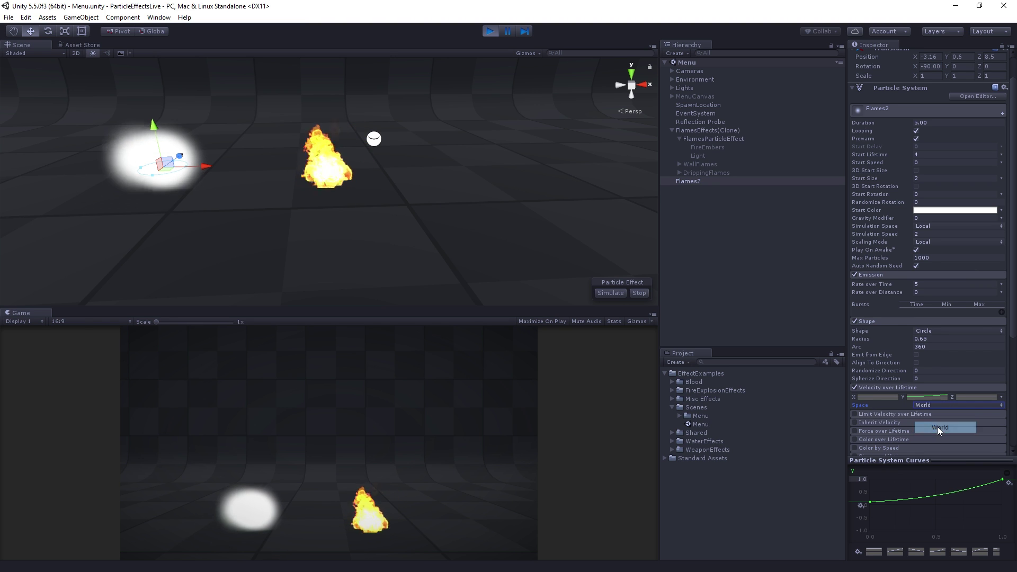
left_click(937, 427)
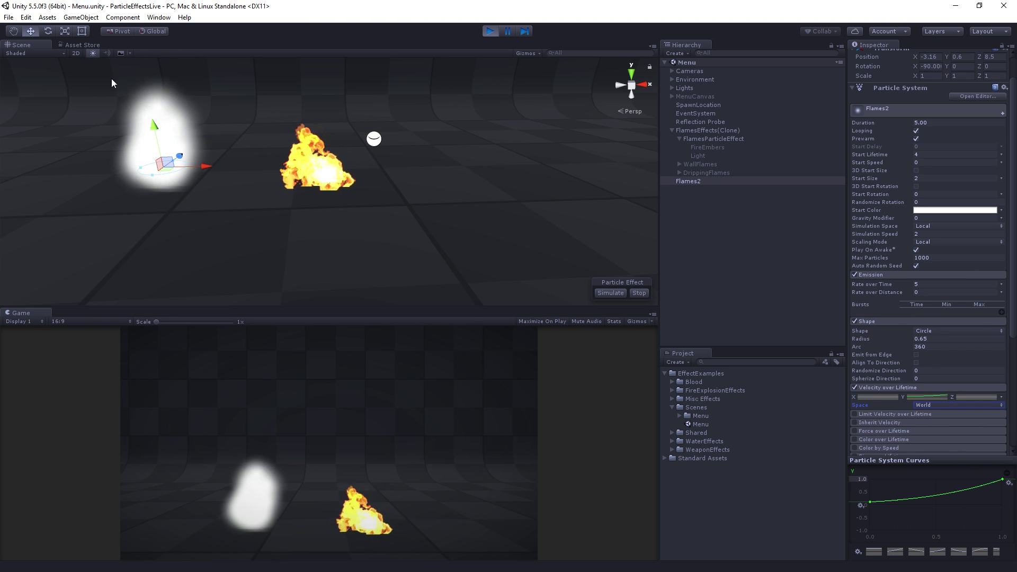
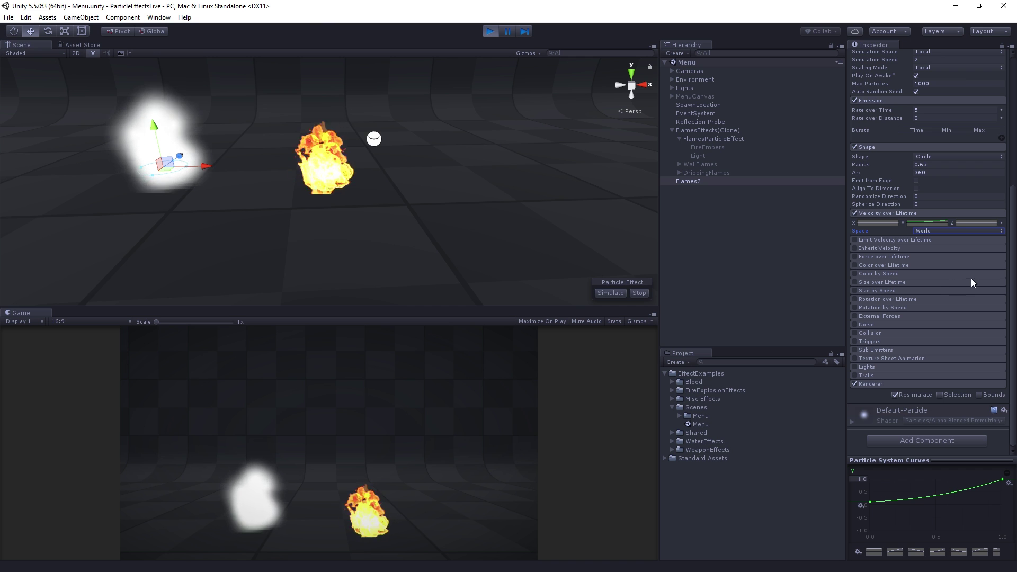
Enable Color over Lifetime on Flames2 and keep its color in Gradient mode.
left_click(857, 266)
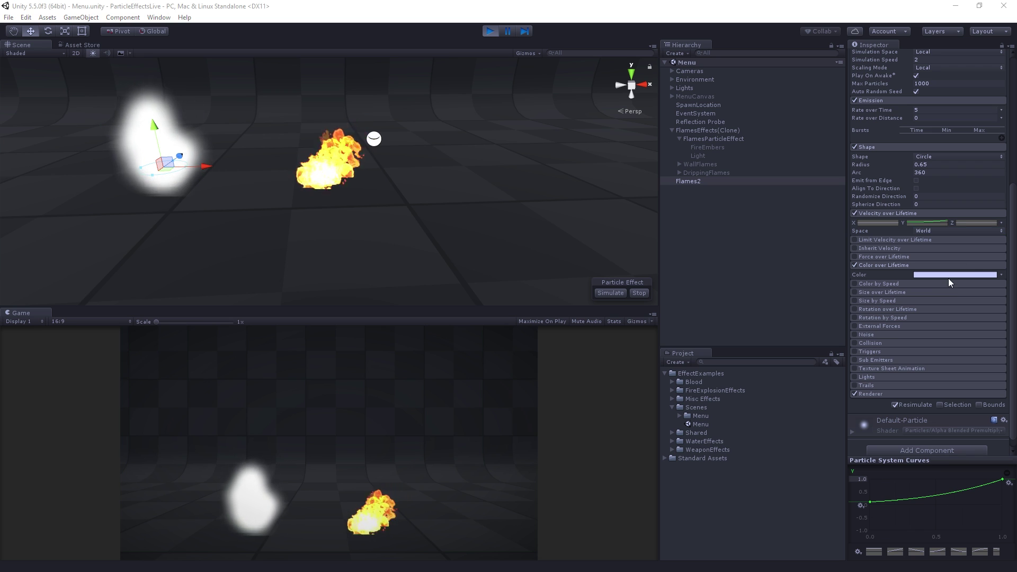
left_click(1003, 275)
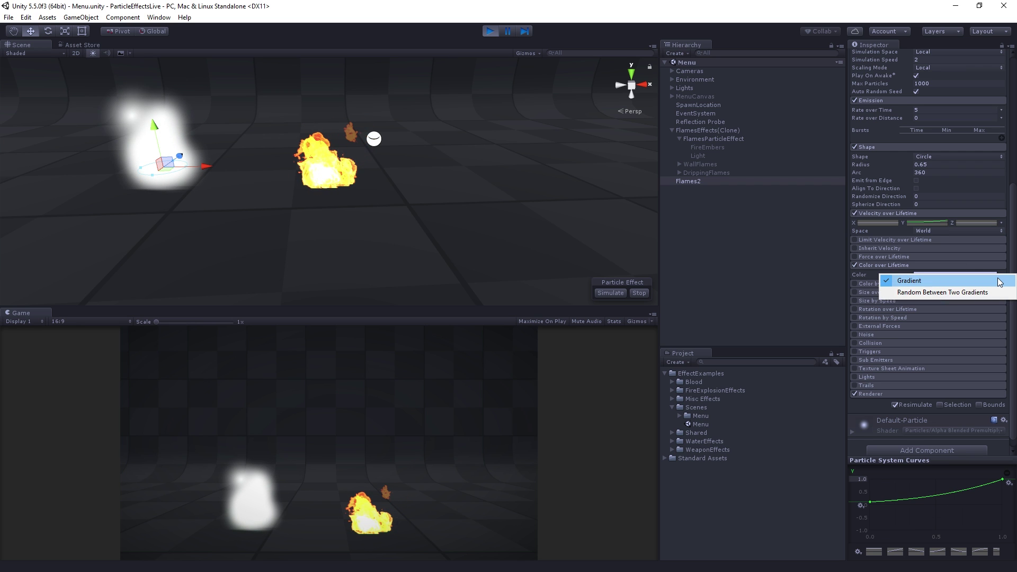
left_click(1000, 282)
Try the brown-to-red preset with a fading end in the Color over Lifetime gradient and add extra color keys along it.
left_click(945, 275)
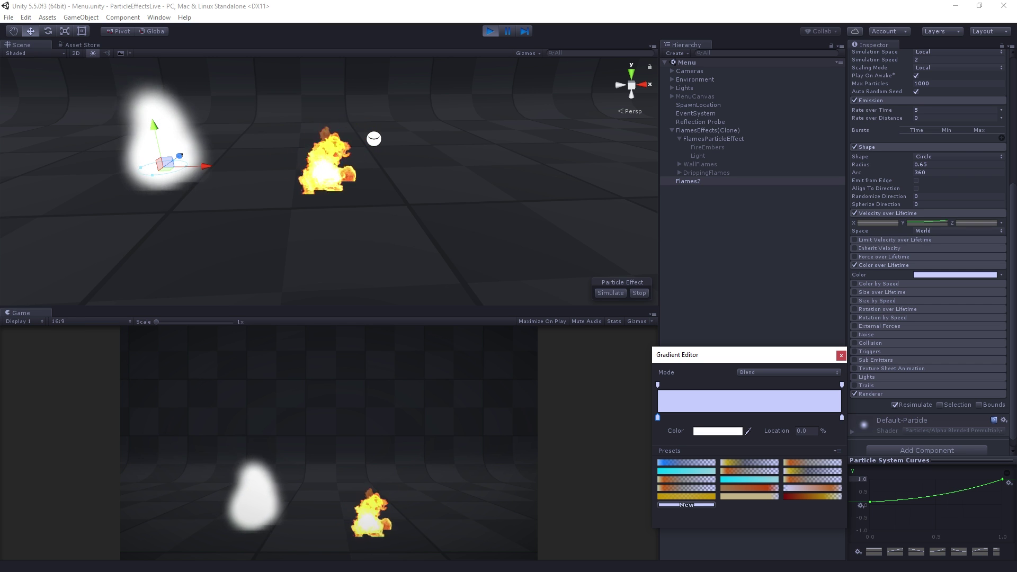
left_click(750, 488)
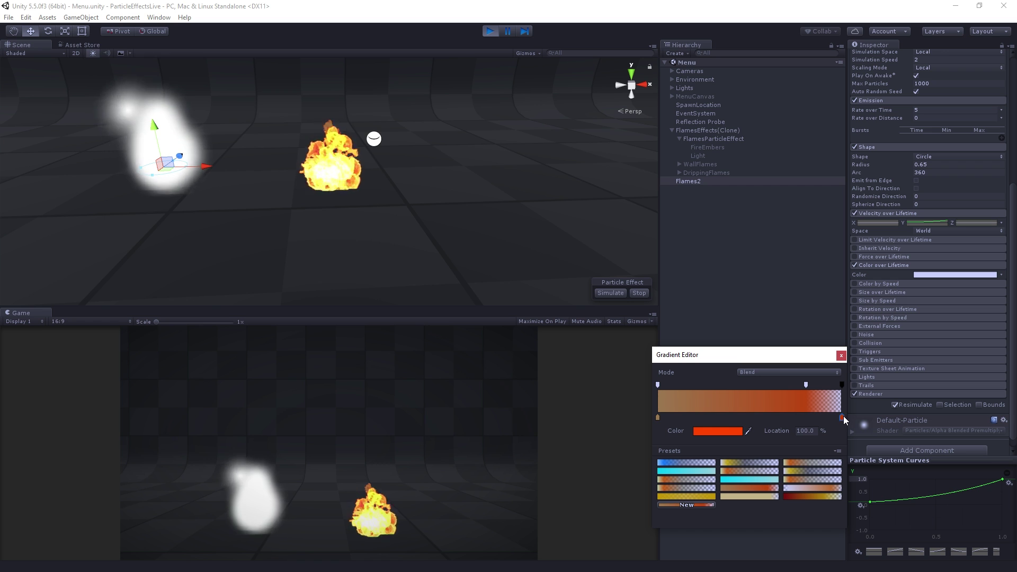
left_click(658, 417)
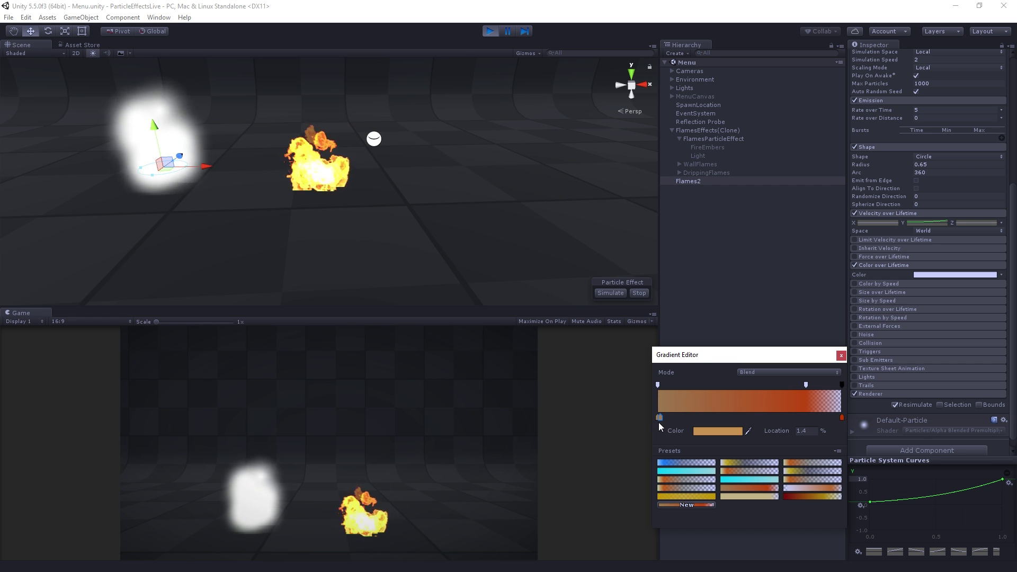
left_click(682, 417)
left_click(726, 417)
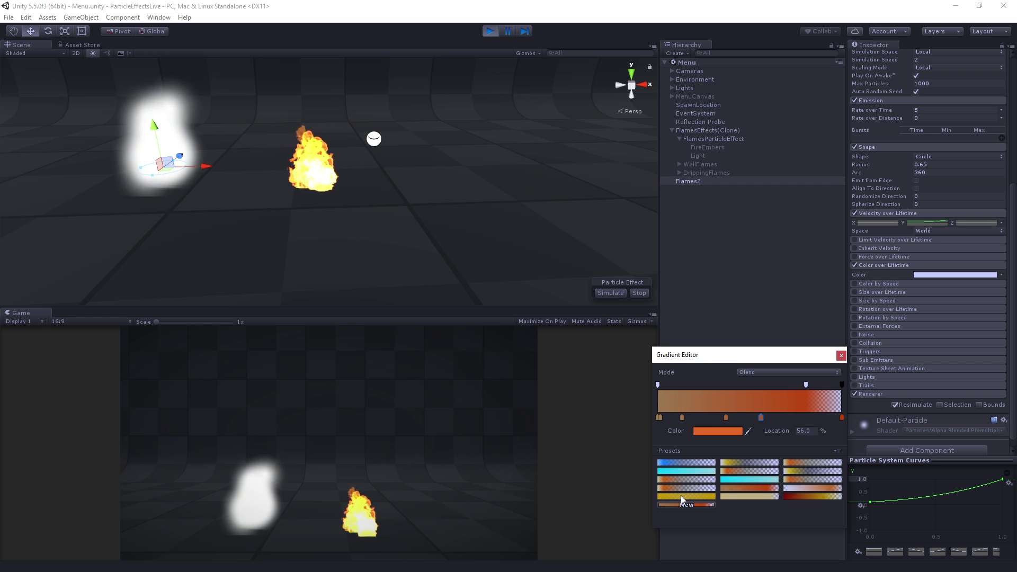
left_click(658, 384)
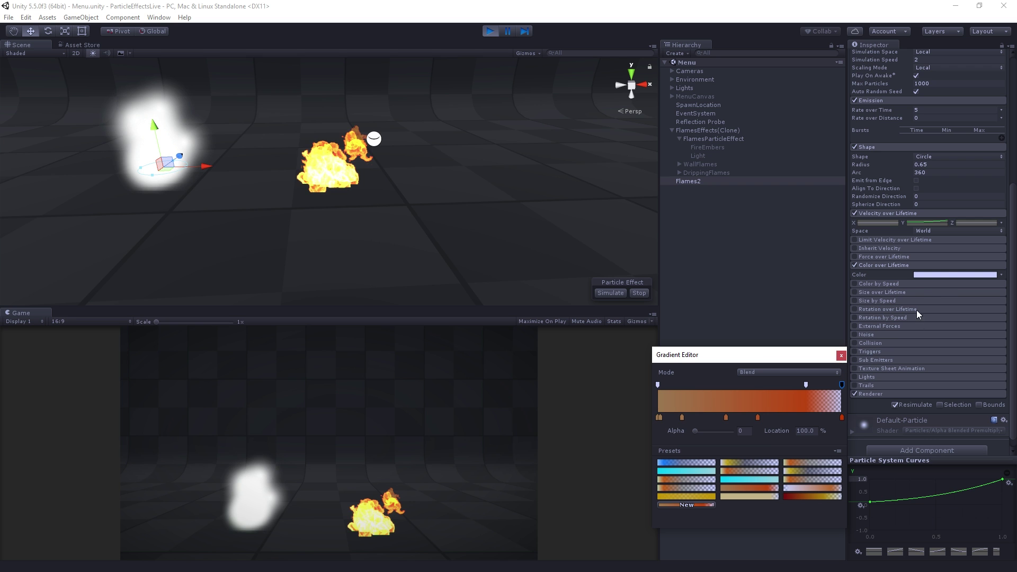
Apply the brown-to-red gradient preset with a fading end to Color over Lifetime on Flames2, and close the Gradient Editor.
left_click(939, 273)
left_click(940, 274)
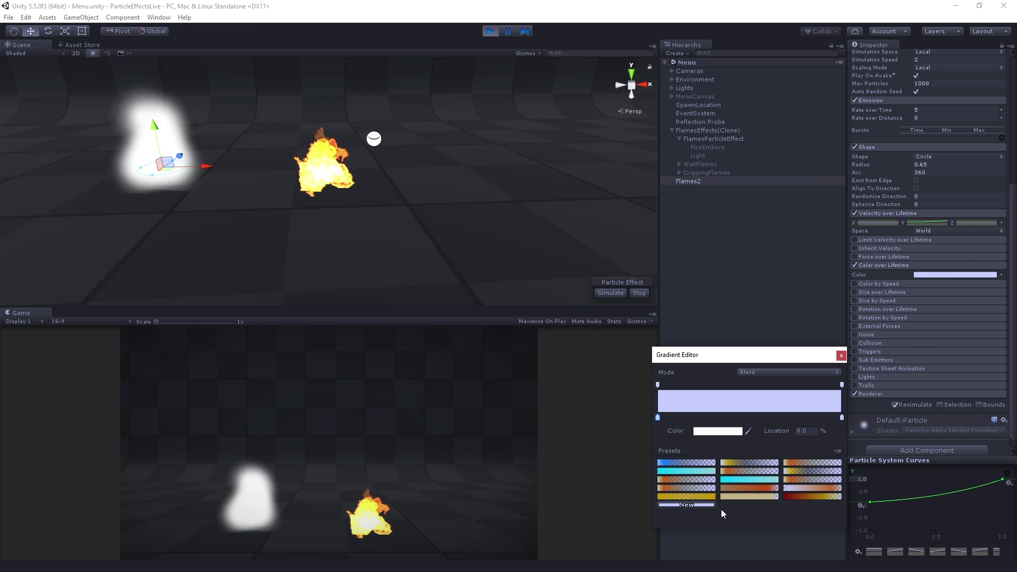
left_click(754, 486)
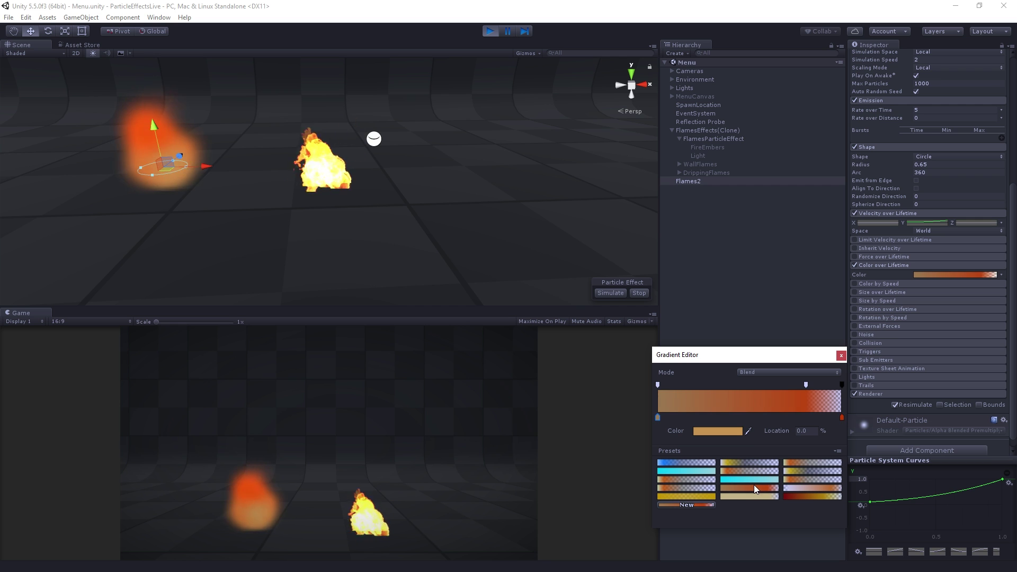
left_click(842, 355)
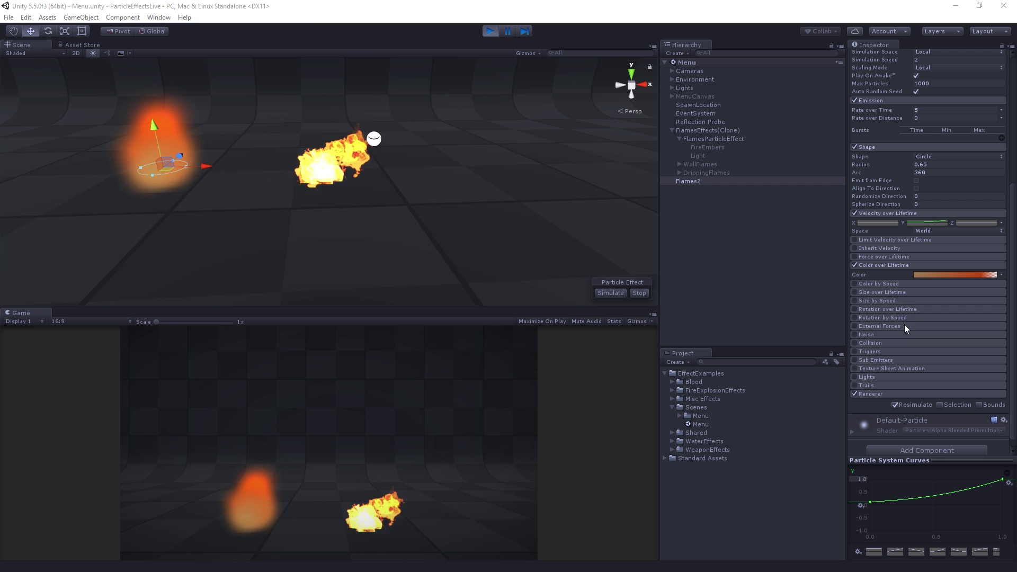
Enable Size over Lifetime on Flames2 and shape its size curve to start at 1.0 and bend down to about 0.2.
left_click(912, 293)
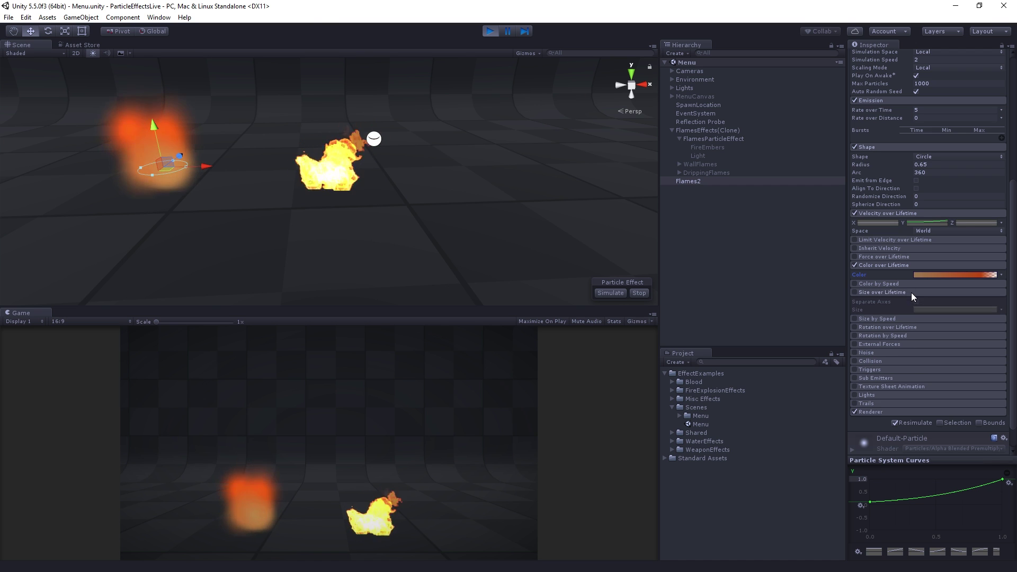
left_click(855, 293)
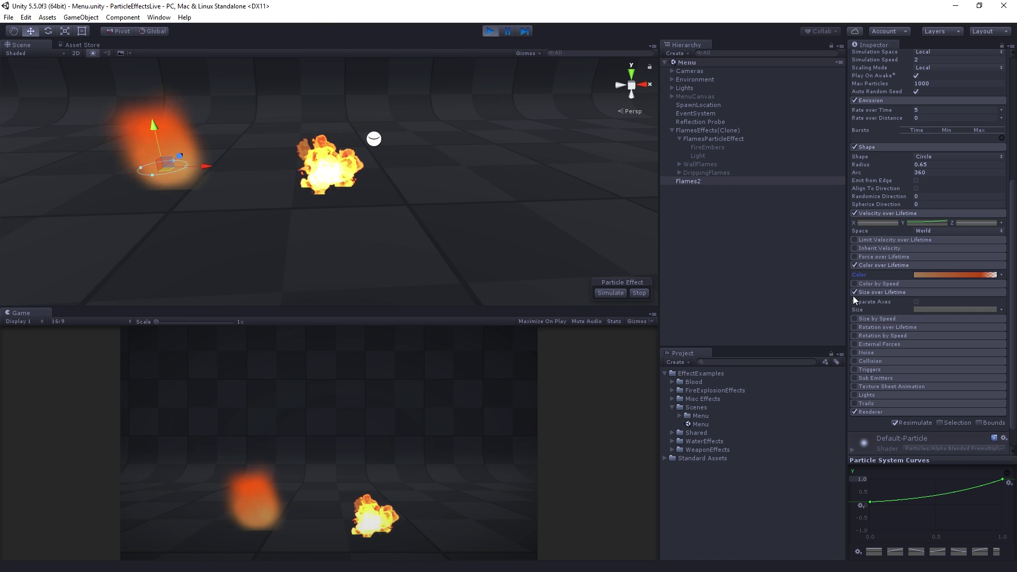
left_click(959, 310)
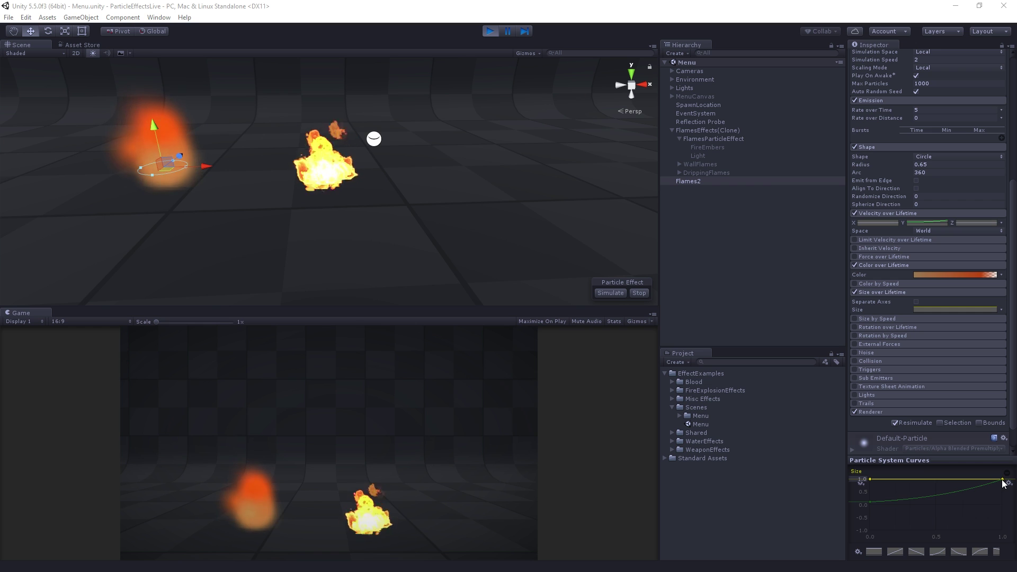
left_click_drag(1003, 480, 1003, 500)
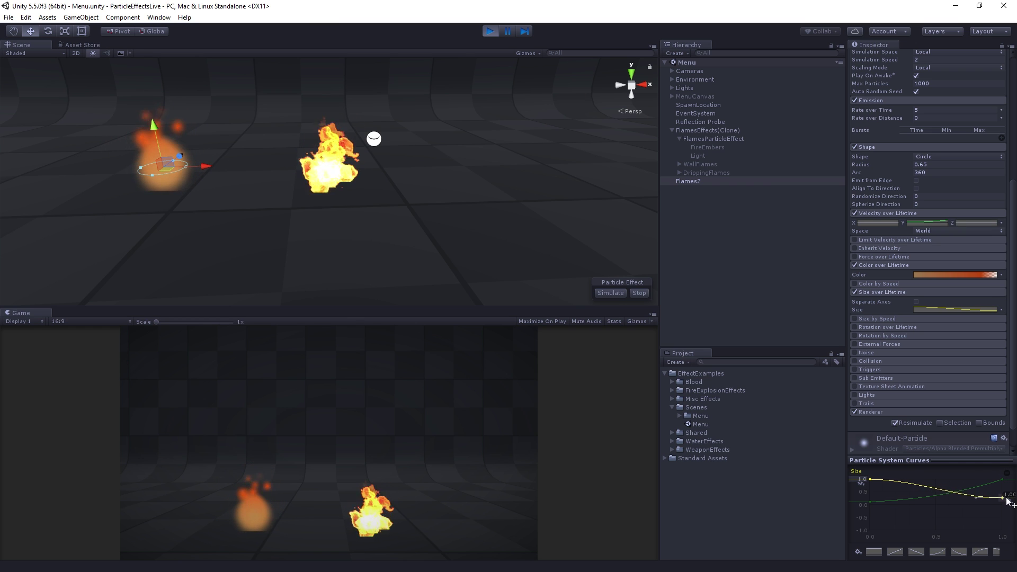
left_click_drag(977, 499, 984, 495)
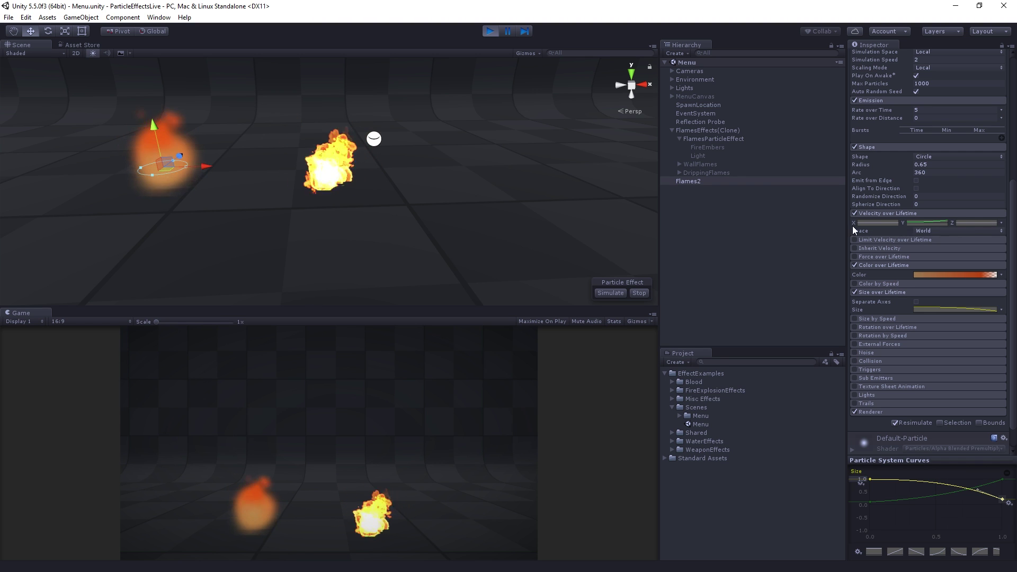
left_click(977, 231)
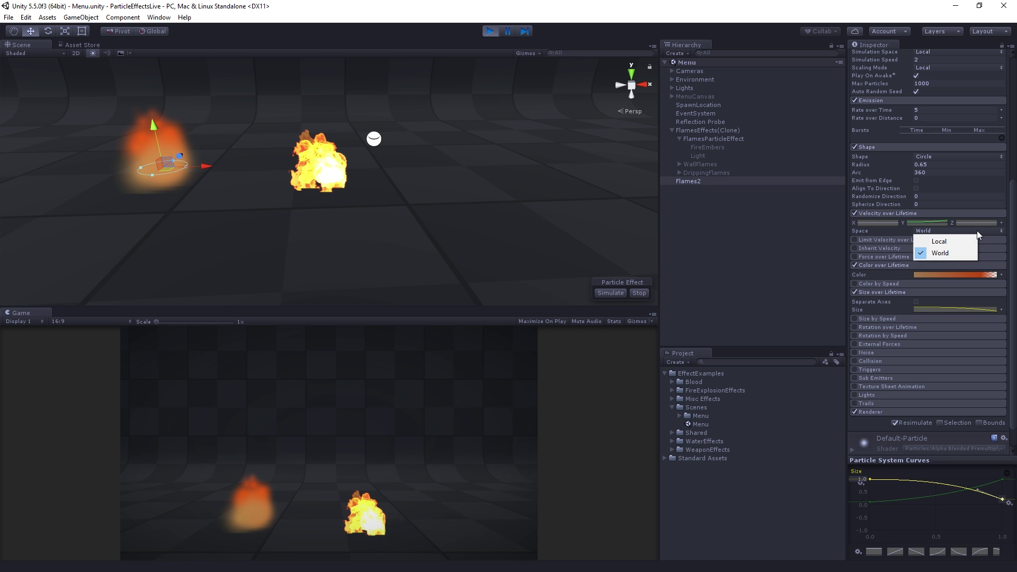
left_click(955, 256)
scroll(932, 254, "down", 2)
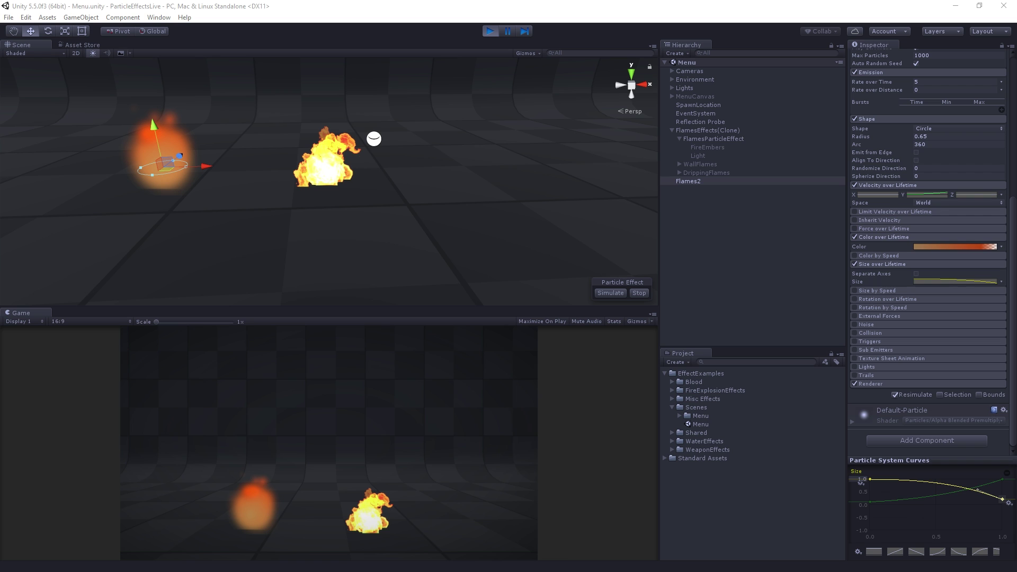
right_click(681, 217)
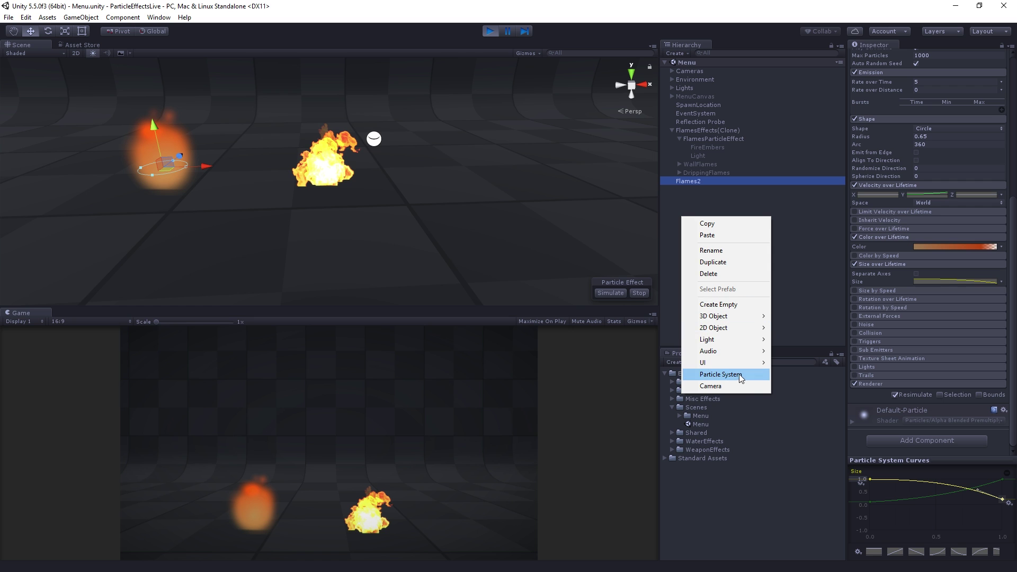
left_click(589, 138)
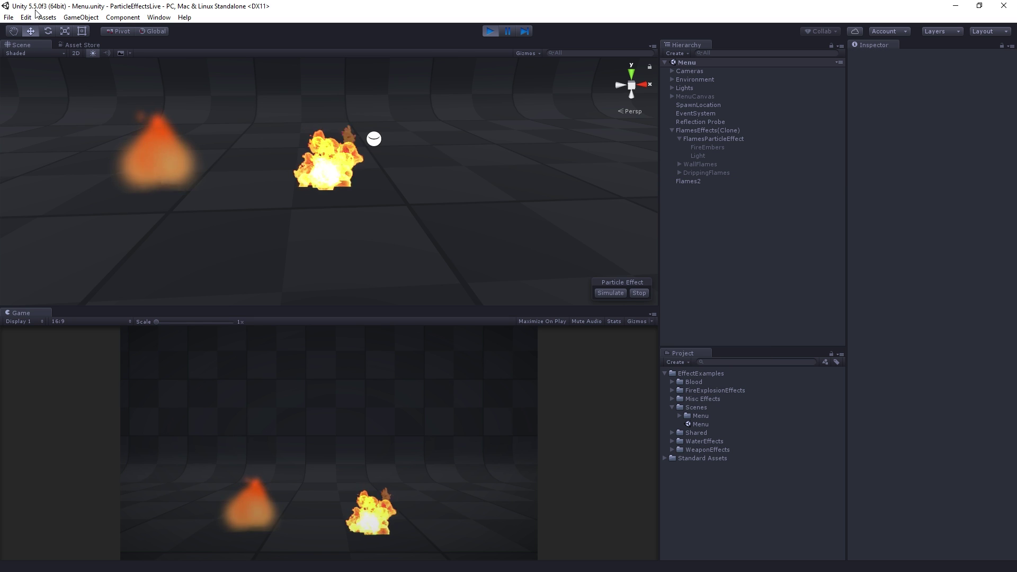
left_click(81, 17)
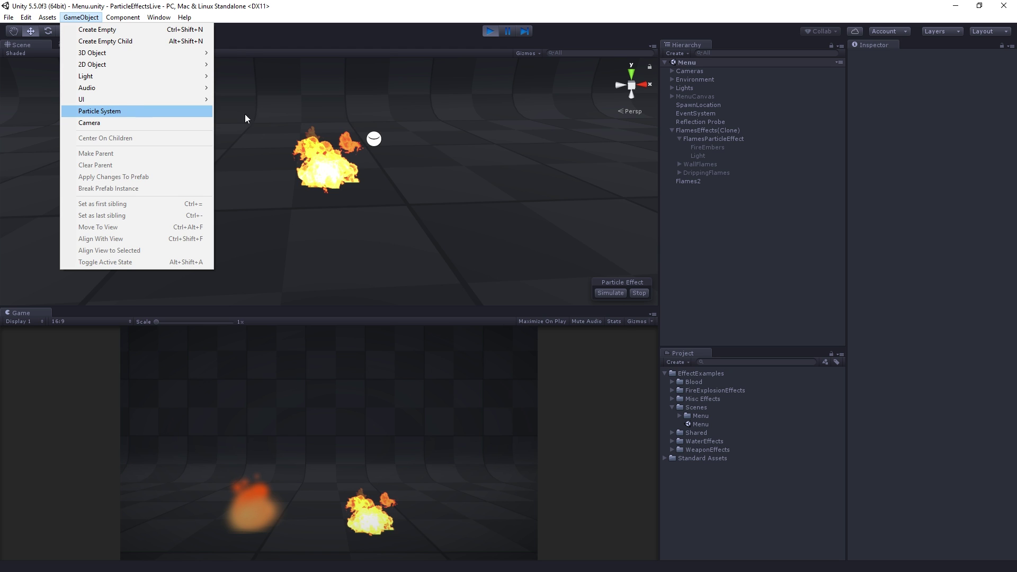
left_click(789, 245)
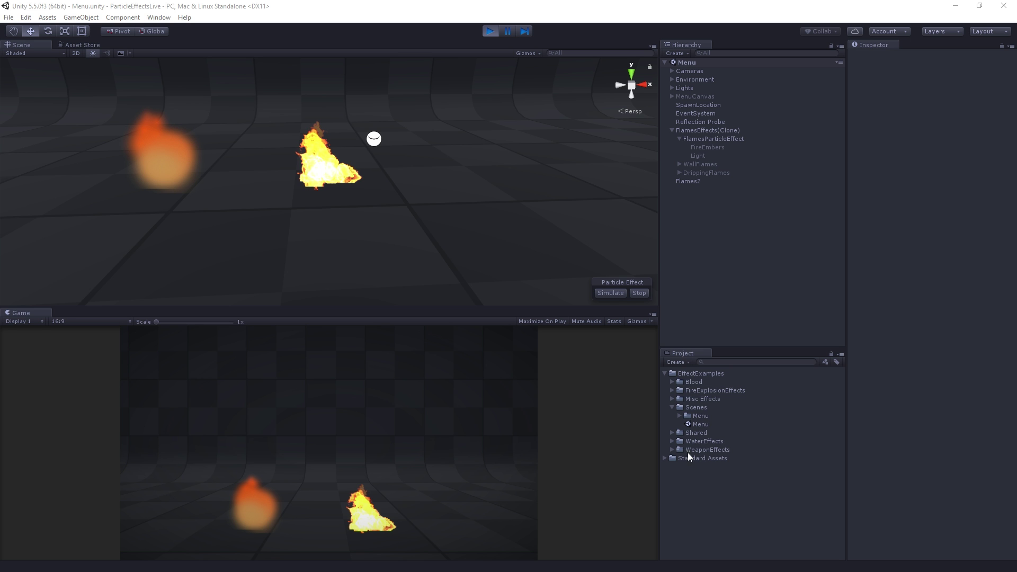
Browse the Misc Effects and FireExplosionEffects folders and examine the flame prefabs, including FlamesEffects and DrippingFlames.
left_click(673, 399)
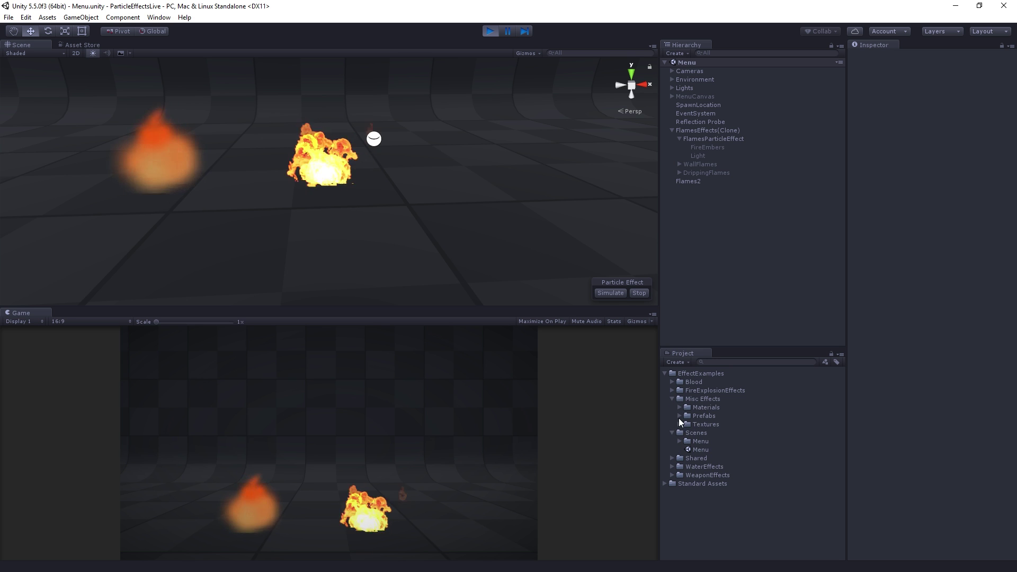
left_click(680, 416)
left_click(679, 416)
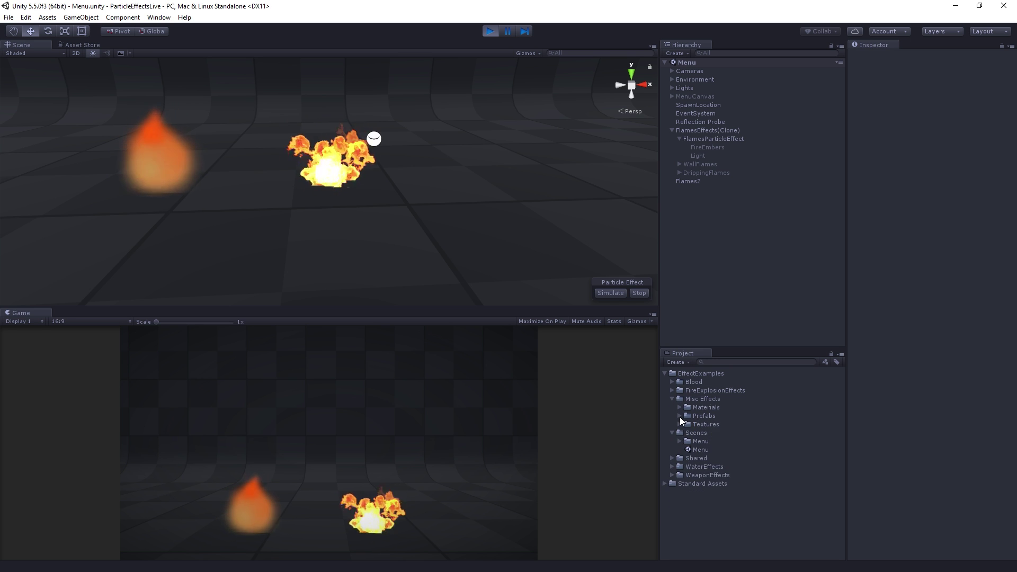
left_click(673, 391)
left_click(679, 407)
left_click(732, 432)
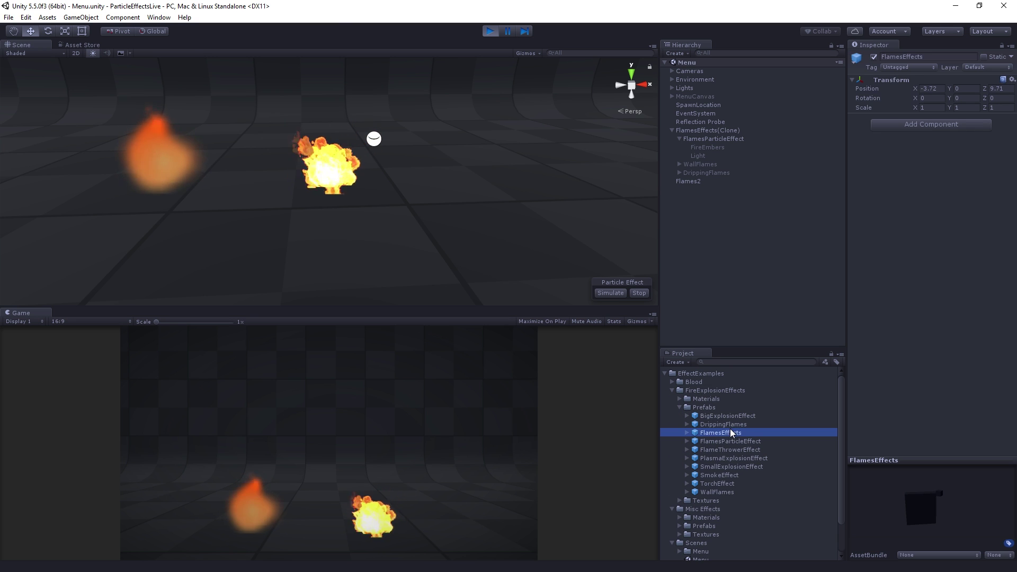
left_click(719, 438)
left_click(720, 449)
left_click(721, 425)
left_click(680, 408)
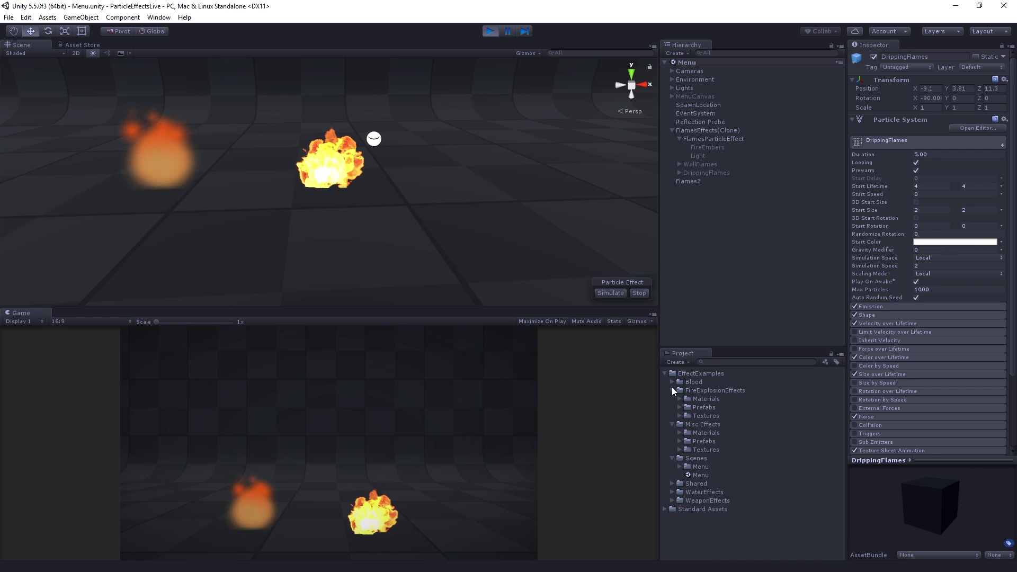
left_click(672, 390)
left_click(762, 531)
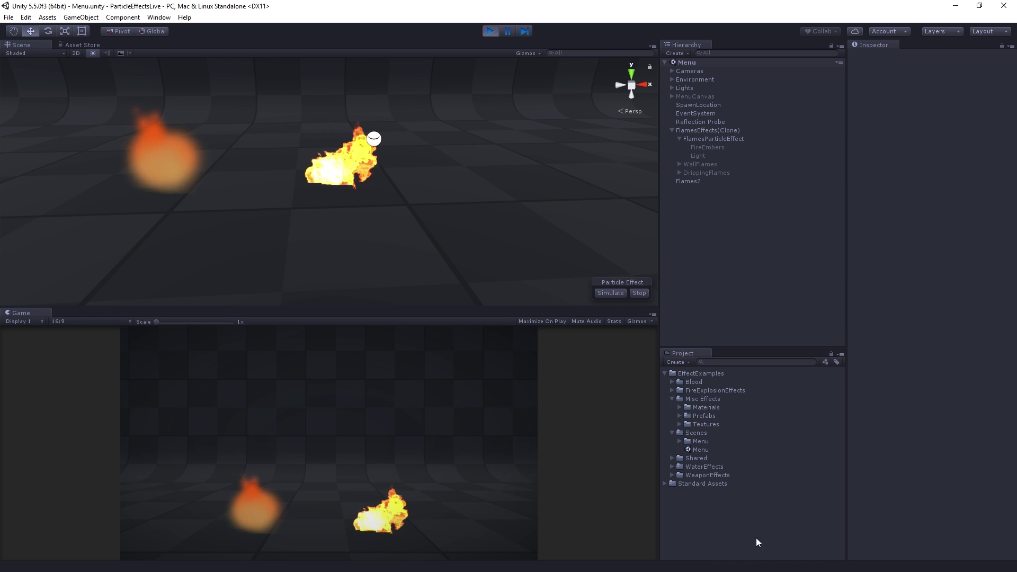